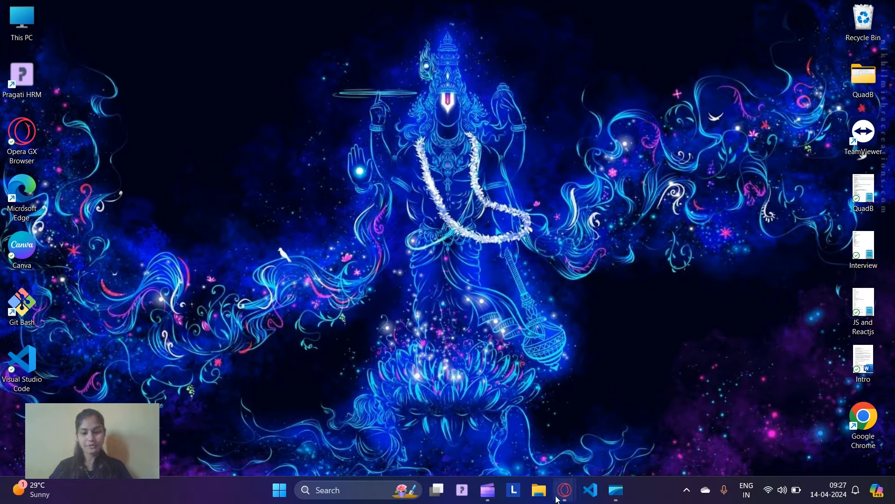
Step: Switch to Opera GX, open the OpenJDK site from the Google results, and go to its jdk.java.net/22 page
{"action": "mouse_move", "coordinate": [564, 490]}
{"action": "left_click", "coordinate": [628, 433]}
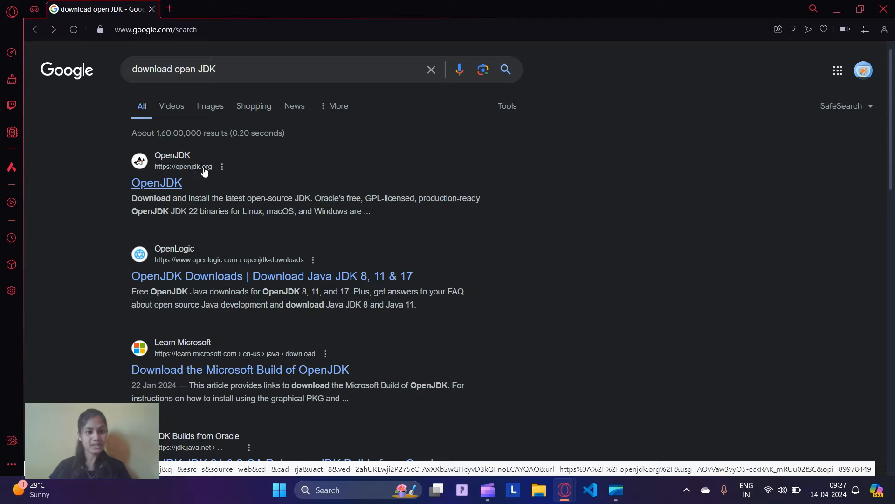
{"action": "left_click", "coordinate": [160, 184]}
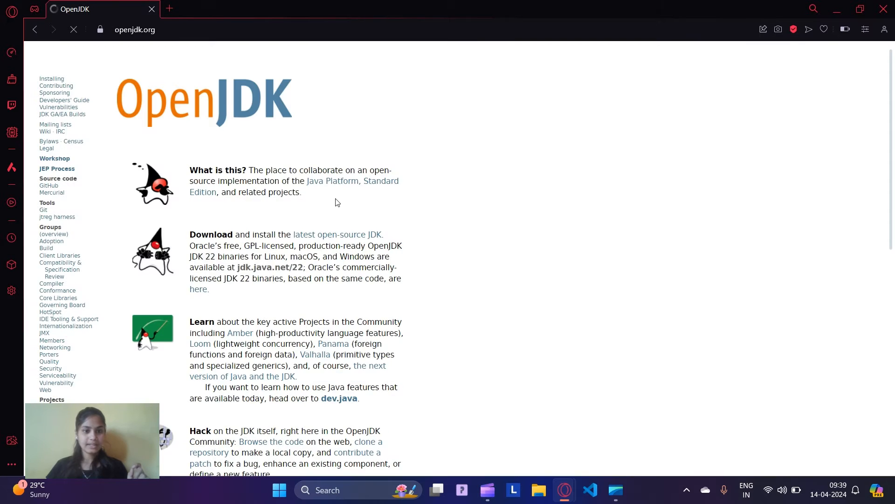
{"action": "scroll", "coordinate": [337, 205], "scroll_direction": "down", "scroll_amount": 2}
{"action": "scroll", "coordinate": [247, 110], "scroll_direction": "up", "scroll_amount": 2}
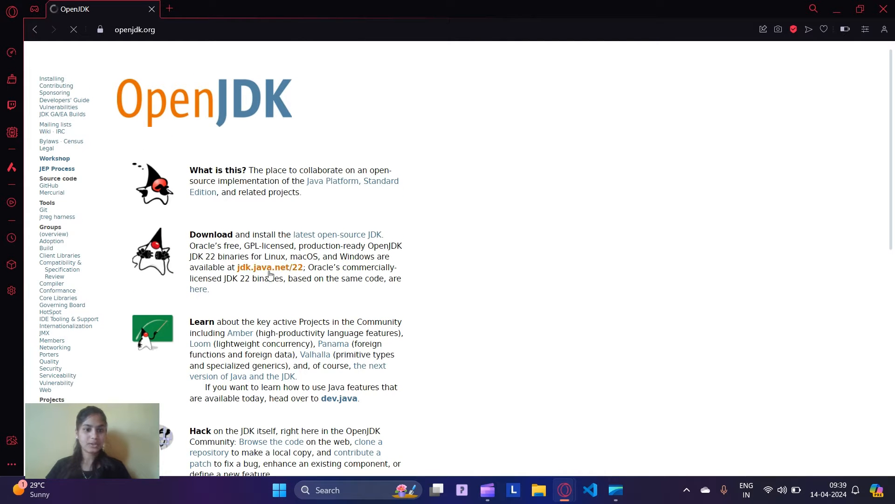
{"action": "scroll", "coordinate": [261, 274], "scroll_direction": "down", "scroll_amount": 2}
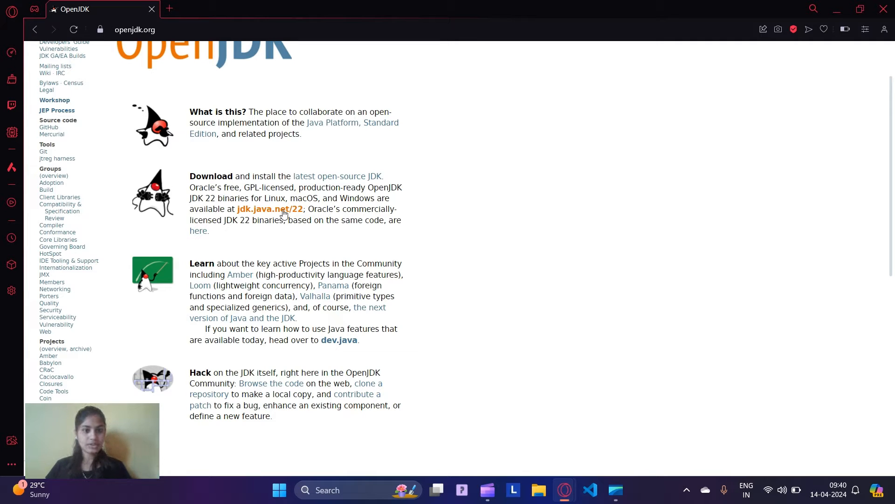
{"action": "left_click", "coordinate": [284, 212]}
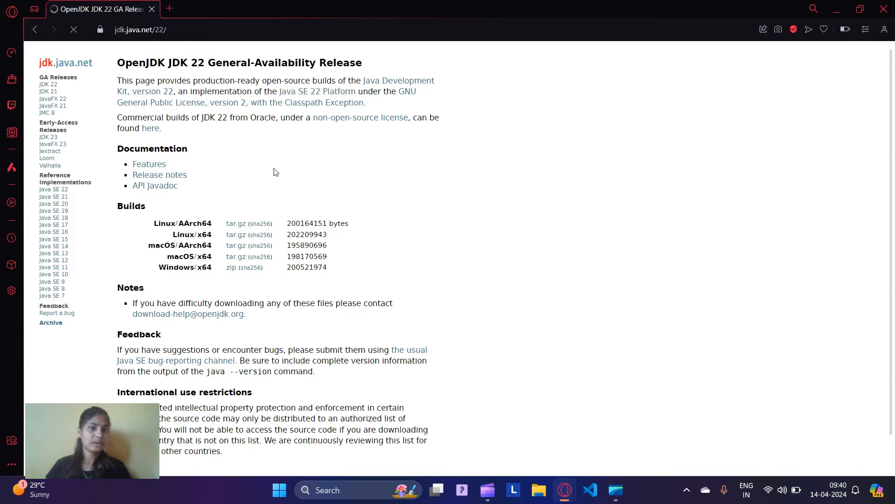
Step: Download the Windows/x64 zip build of JDK 22 and show the browser's downloads
{"action": "left_click_drag", "start_coordinate": [156, 224], "coordinate": [202, 268]}
{"action": "left_click", "coordinate": [212, 280]}
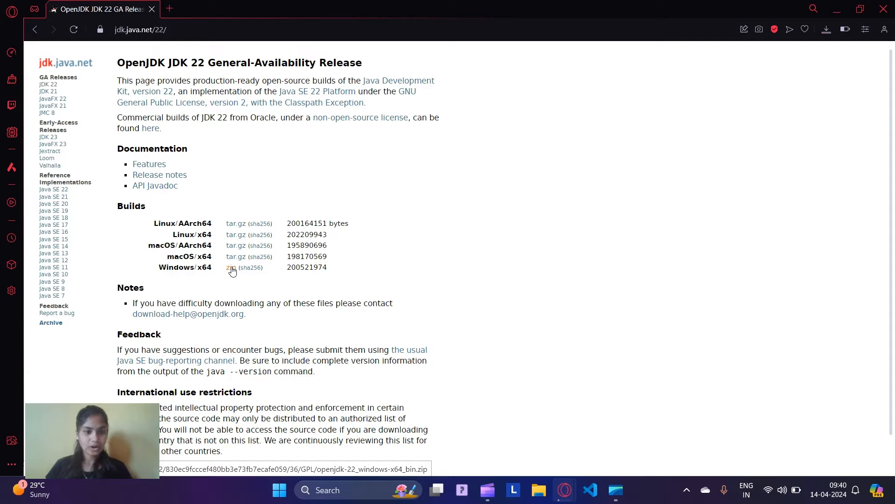
{"action": "left_click", "coordinate": [826, 30]}
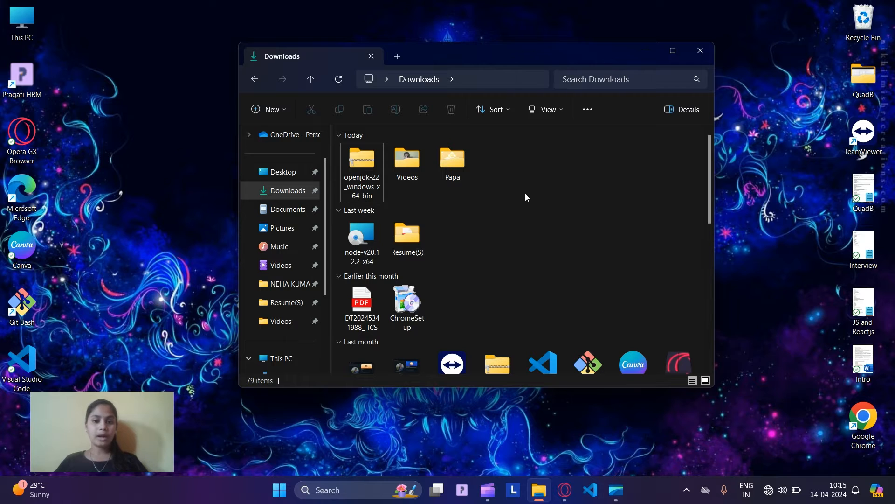
Step: Extract the openjdk-22_windows-x64_bin archive into the Downloads folder
{"action": "left_click", "coordinate": [368, 186]}
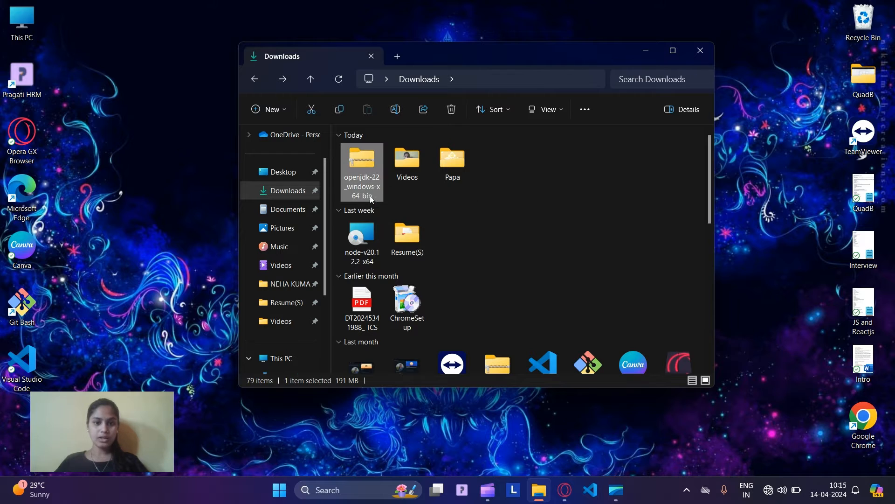
{"action": "right_click", "coordinate": [366, 159]}
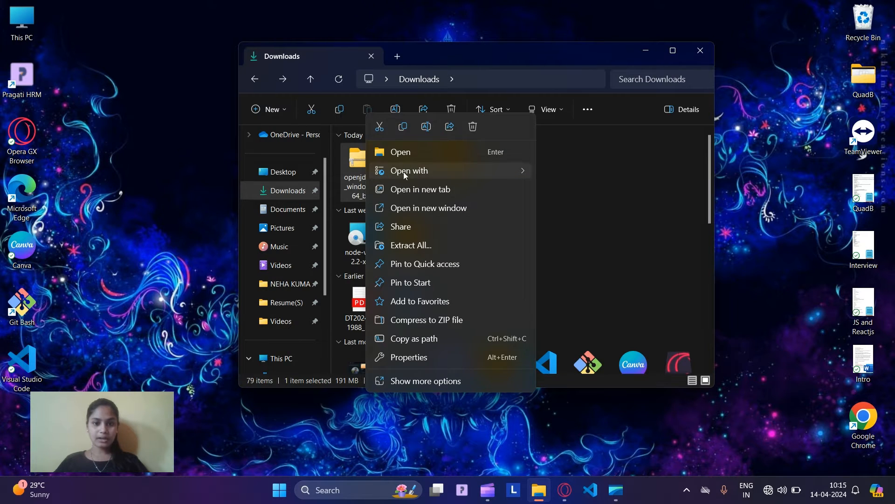
{"action": "left_click", "coordinate": [422, 244]}
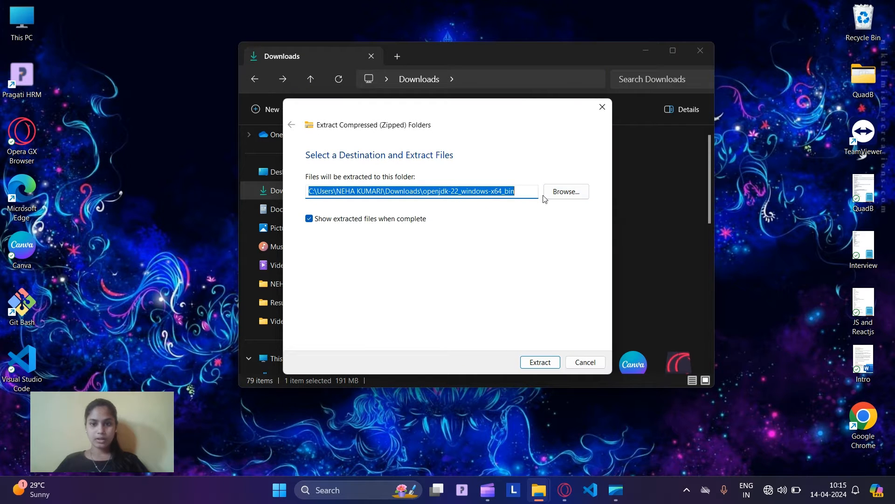
{"action": "left_click", "coordinate": [559, 192]}
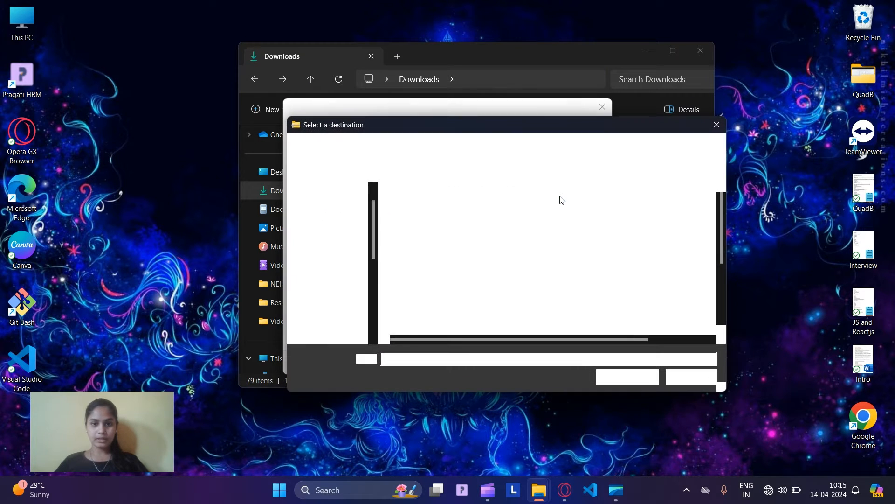
{"action": "scroll", "coordinate": [340, 285], "scroll_direction": "down", "scroll_amount": 3}
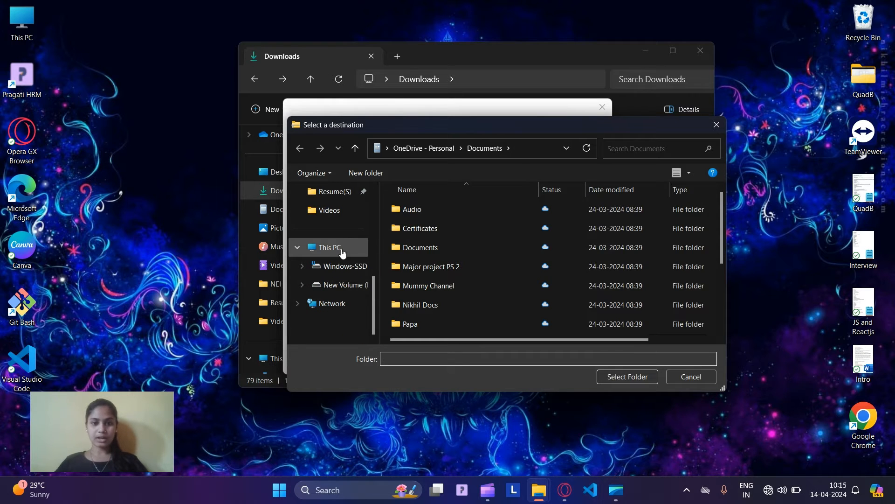
{"action": "scroll", "coordinate": [342, 251], "scroll_direction": "up", "scroll_amount": 3}
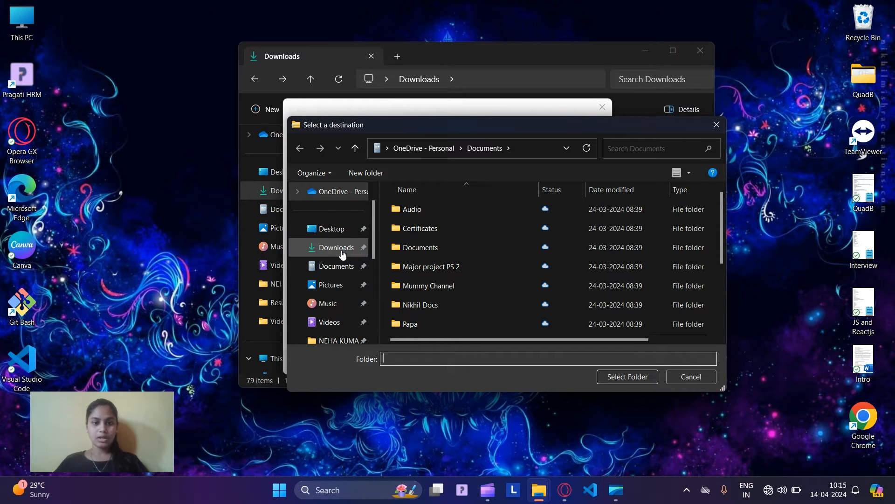
{"action": "left_click", "coordinate": [342, 249]}
{"action": "left_click", "coordinate": [532, 220]}
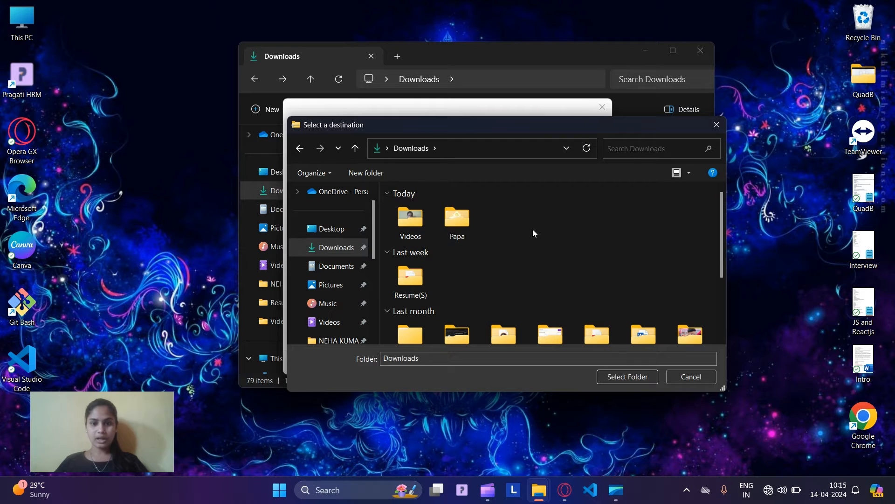
{"action": "left_click", "coordinate": [628, 377]}
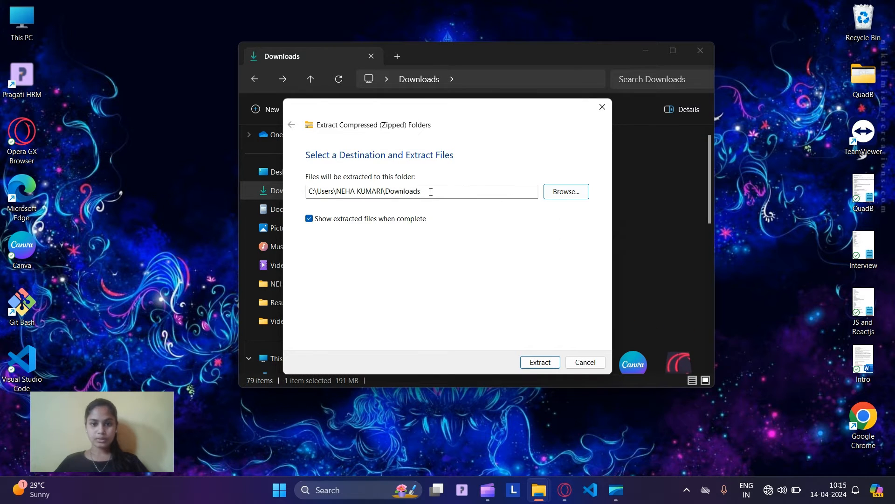
{"action": "left_click", "coordinate": [540, 365]}
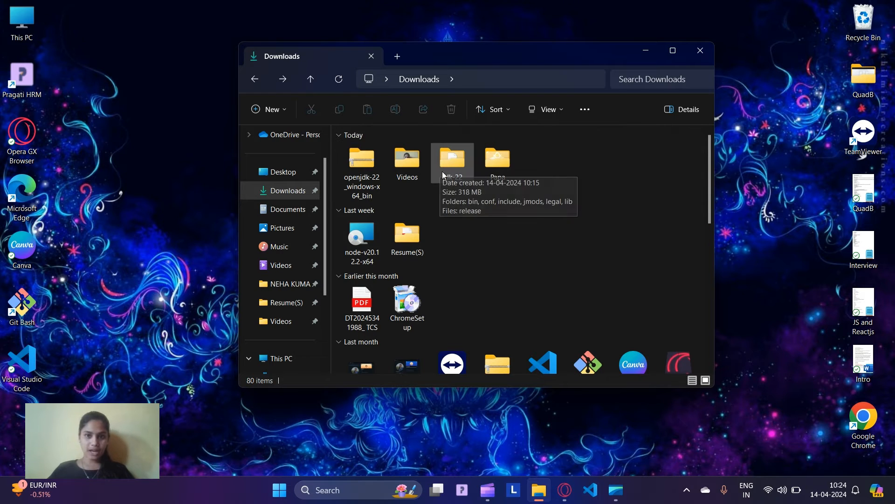
Step: Copy the extracted jdk-22 folder from Downloads
{"action": "left_click", "coordinate": [450, 169]}
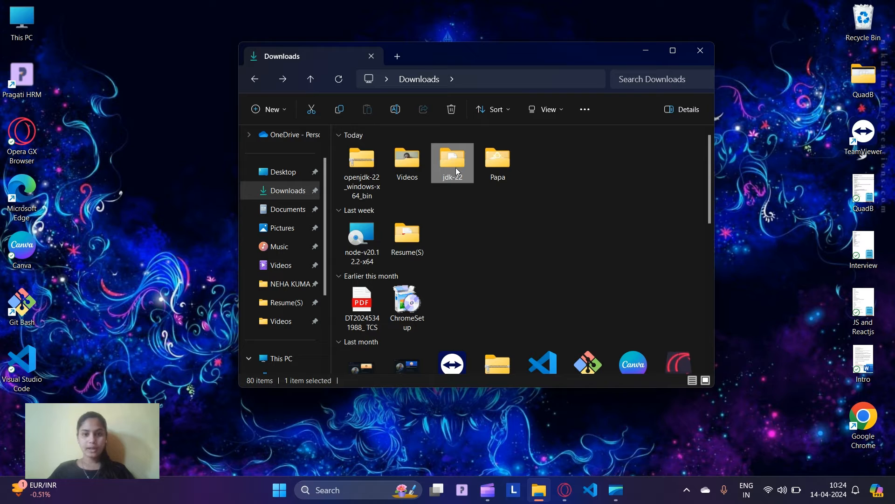
{"action": "right_click", "coordinate": [455, 169]}
{"action": "left_click", "coordinate": [497, 184]}
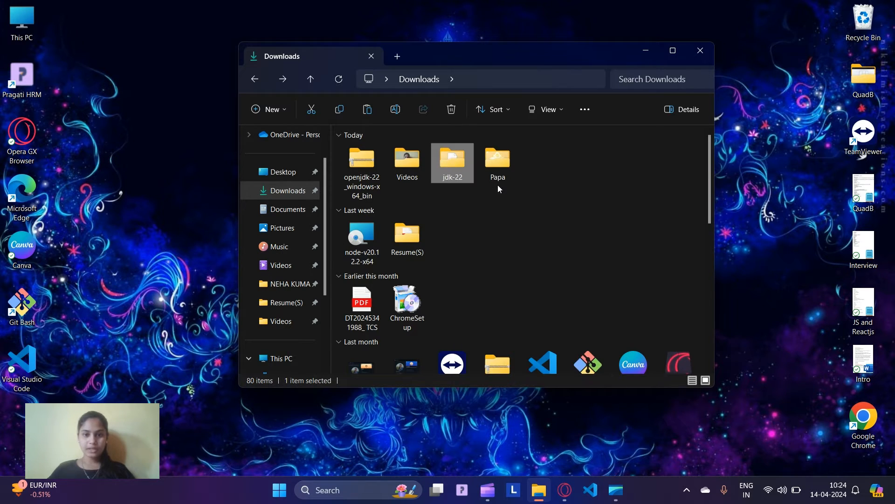
Step: Create a new folder named OpenJDK in Program Files on the Windows-SSD (C:) drive
{"action": "scroll", "coordinate": [279, 279], "scroll_direction": "down", "scroll_amount": 2}
{"action": "left_click", "coordinate": [295, 250]}
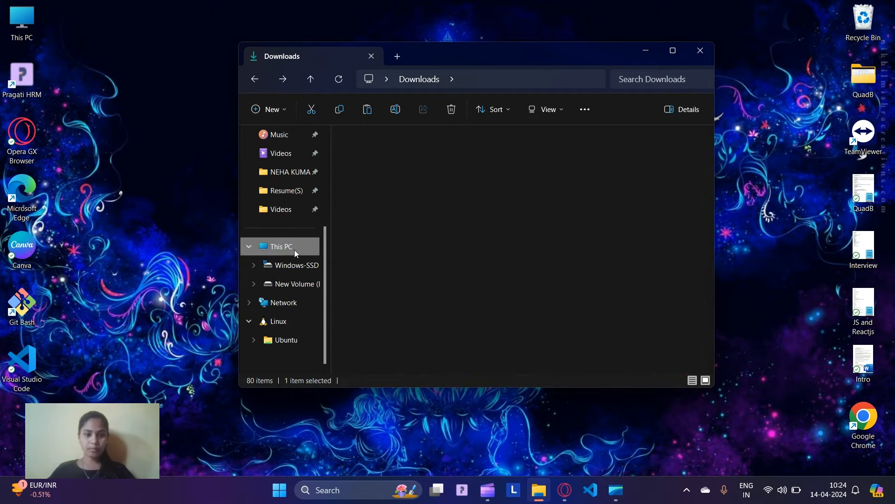
{"action": "left_click", "coordinate": [296, 264]}
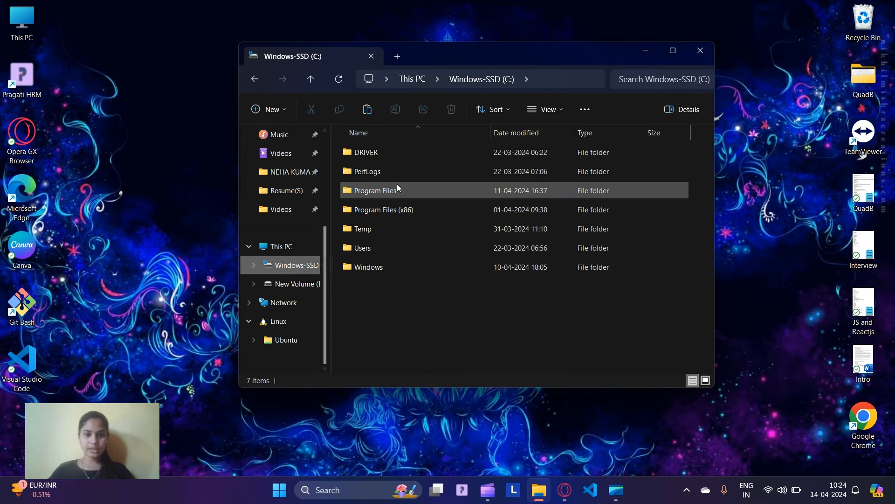
{"action": "double_click", "coordinate": [398, 189]}
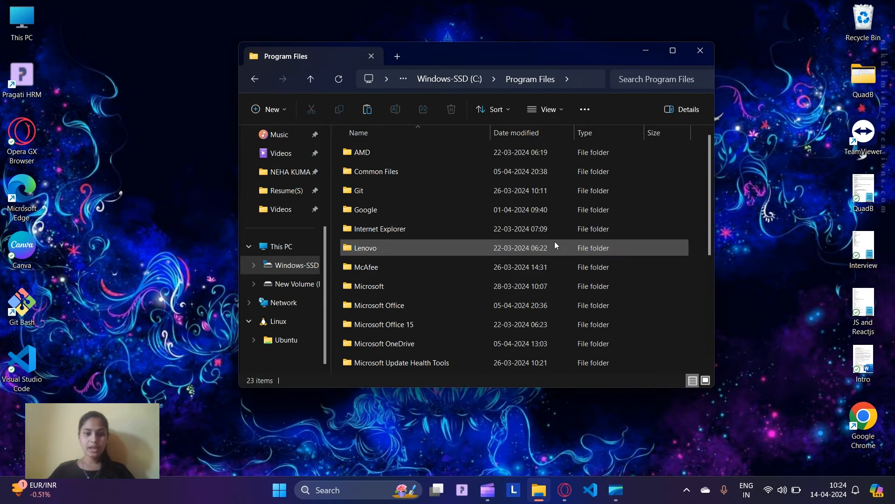
{"action": "scroll", "coordinate": [555, 241], "scroll_direction": "down", "scroll_amount": 3}
{"action": "right_click", "coordinate": [335, 220]}
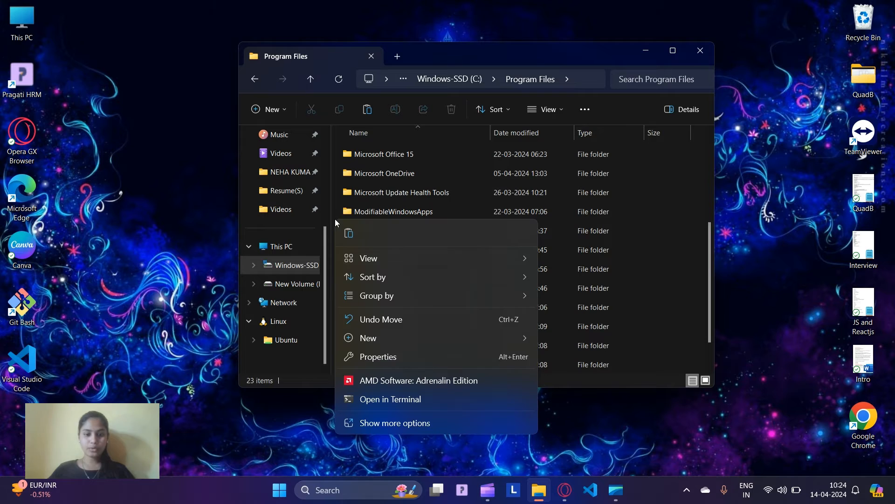
{"action": "mouse_move", "coordinate": [478, 336]}
{"action": "left_click", "coordinate": [565, 343]}
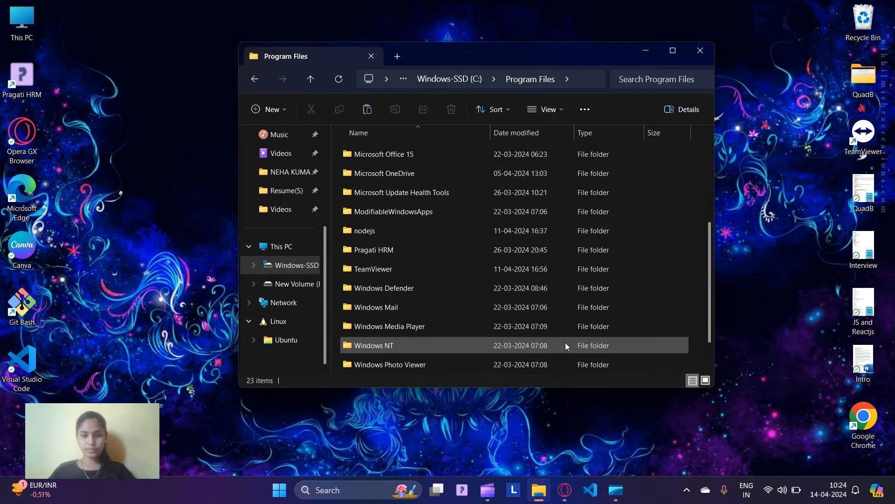
{"action": "left_click", "coordinate": [437, 285]}
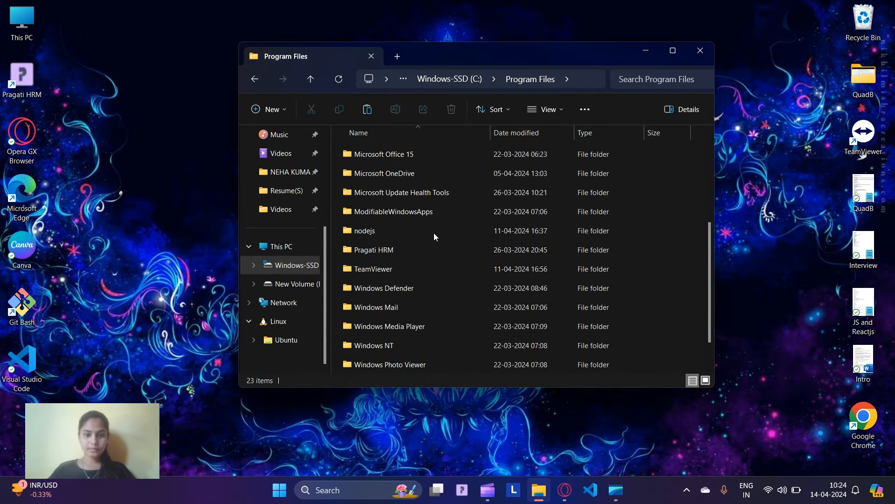
{"action": "key", "text": "BackSpace"}
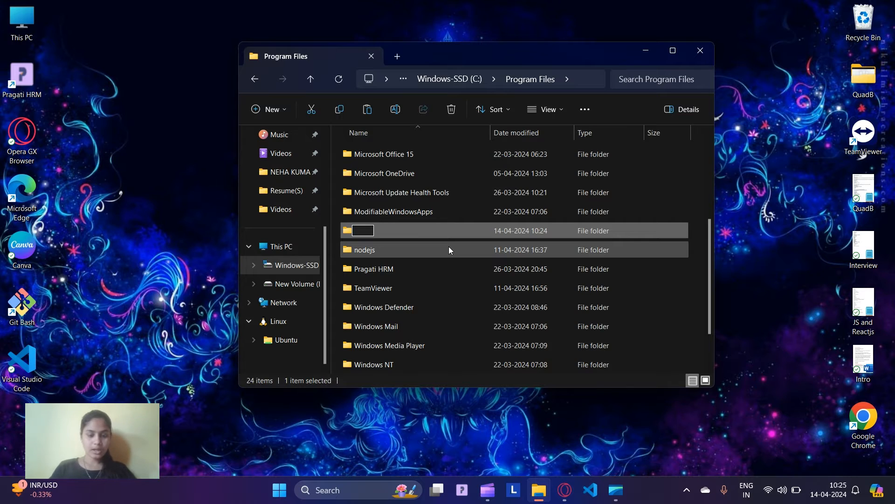
{"action": "type", "text": "O"}
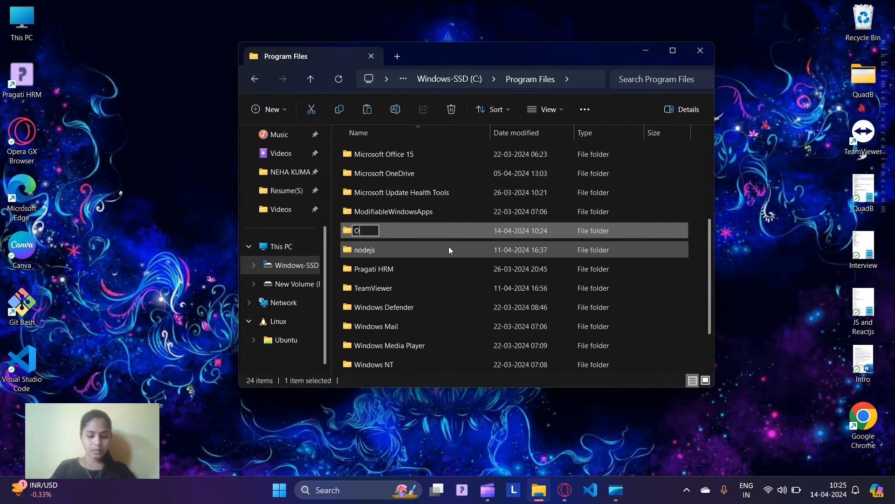
{"action": "type", "text": "penJDK"}
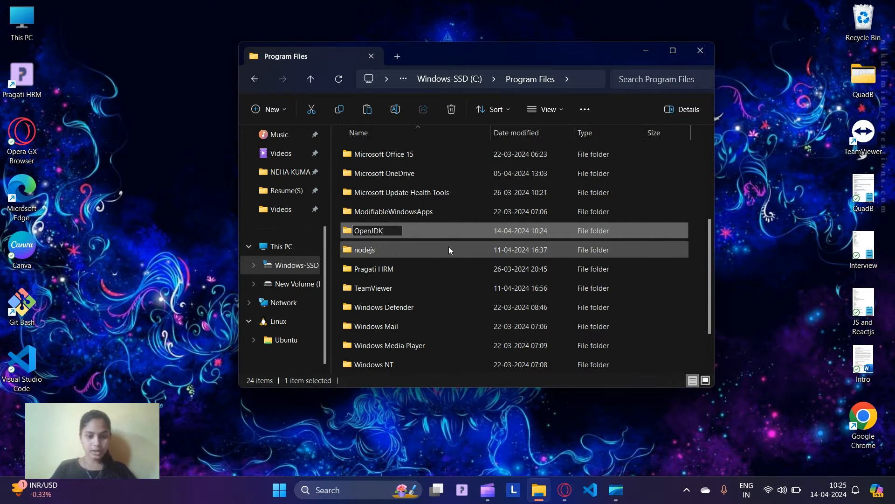
{"action": "key", "text": "Return"}
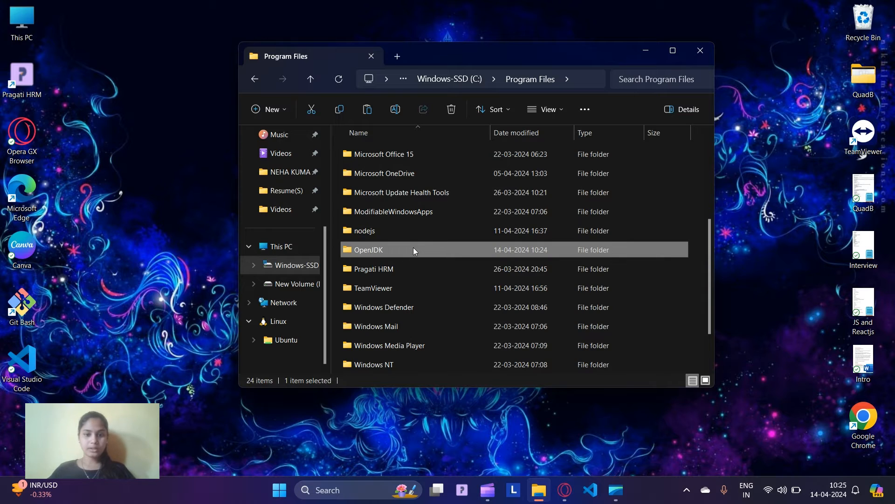
Step: Paste the copied jdk-22 folder into the OpenJDK folder in Program Files
{"action": "double_click", "coordinate": [413, 248]}
{"action": "right_click", "coordinate": [401, 164]}
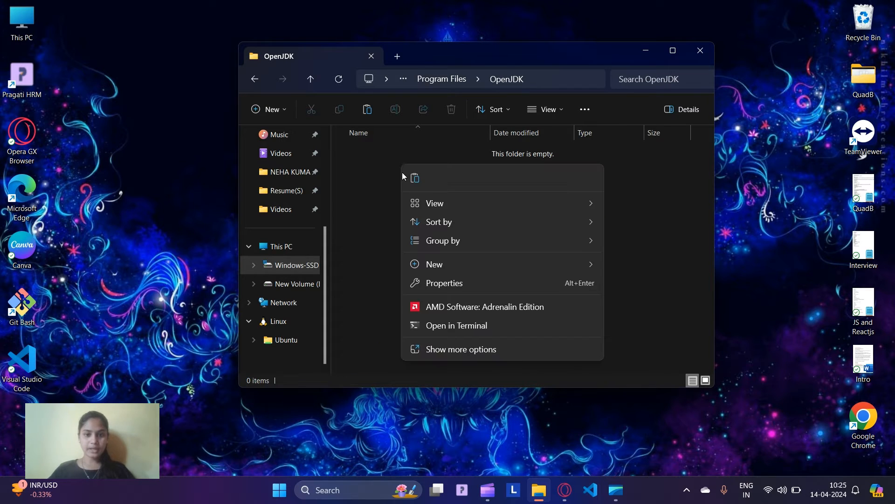
{"action": "left_click", "coordinate": [410, 176]}
{"action": "left_click", "coordinate": [413, 191]}
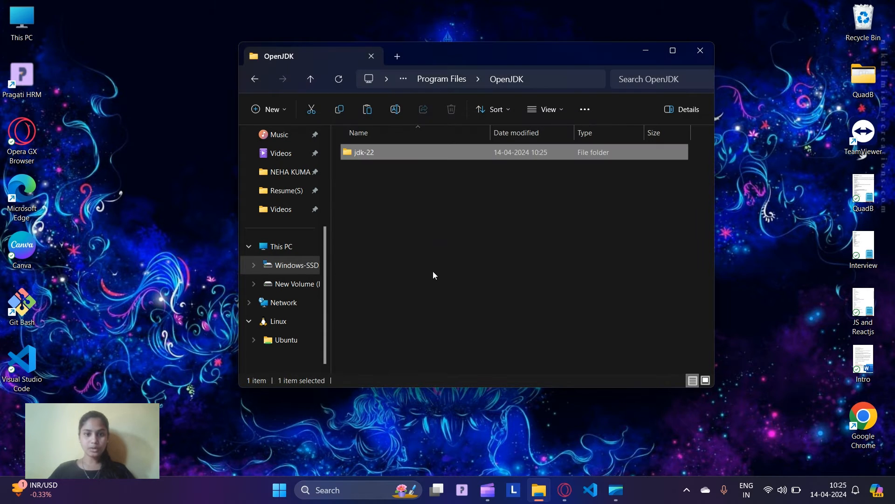
Step: Open the bin folder inside jdk-22 and copy its full path, C:\Program Files\OpenJDK\jdk-22\bin
{"action": "double_click", "coordinate": [389, 154]}
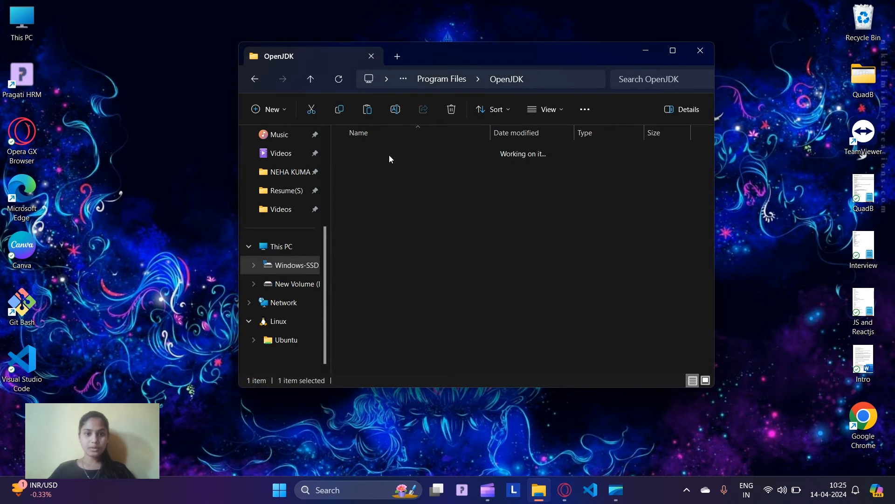
{"action": "left_click", "coordinate": [255, 79]}
{"action": "double_click", "coordinate": [436, 152]}
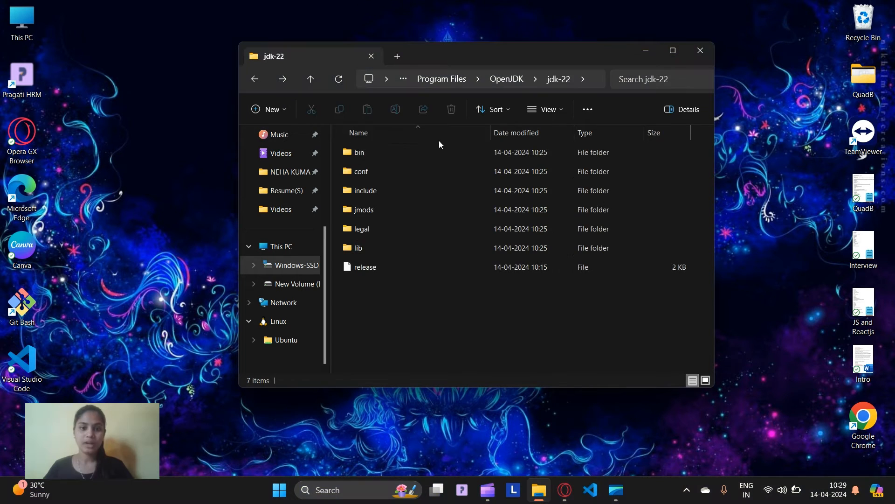
{"action": "double_click", "coordinate": [435, 152]}
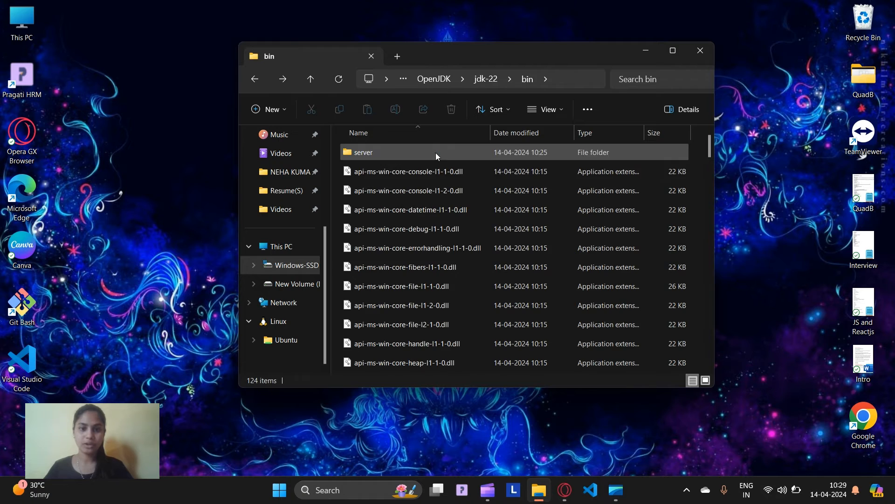
{"action": "left_click", "coordinate": [570, 80]}
{"action": "key", "text": "ctrl+c"}
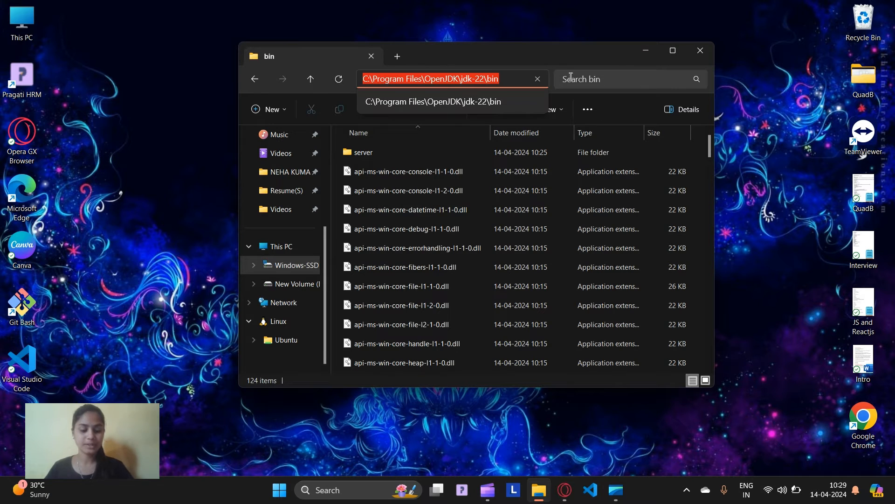
Step: Search Windows for "envi" and open the Environment Variables dialog from the system environment variable settings
{"action": "left_click", "coordinate": [342, 486]}
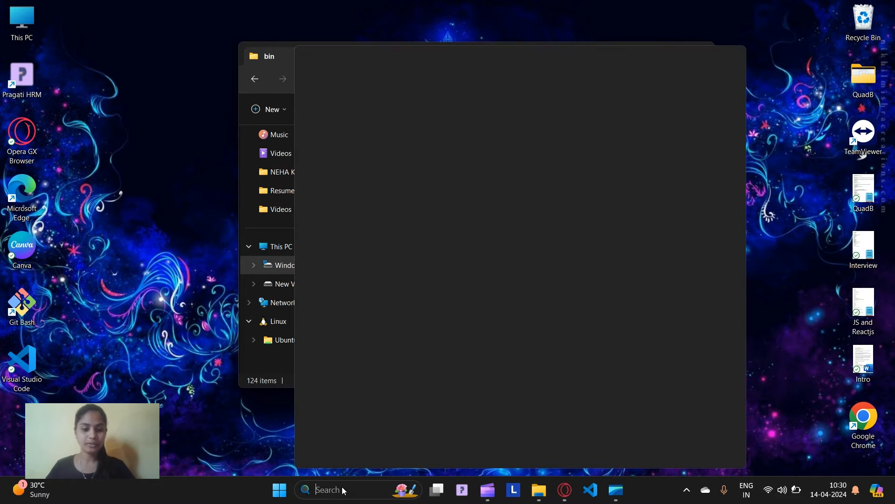
{"action": "type", "text": "envi"}
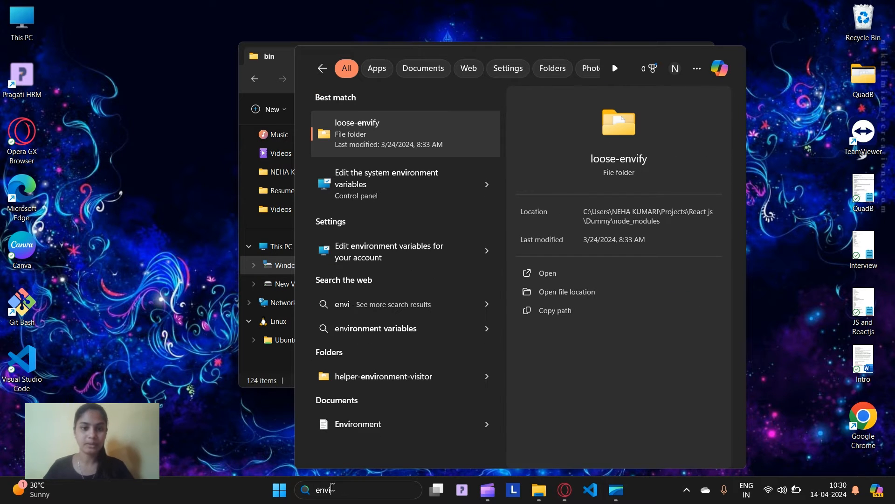
{"action": "left_click", "coordinate": [415, 198]}
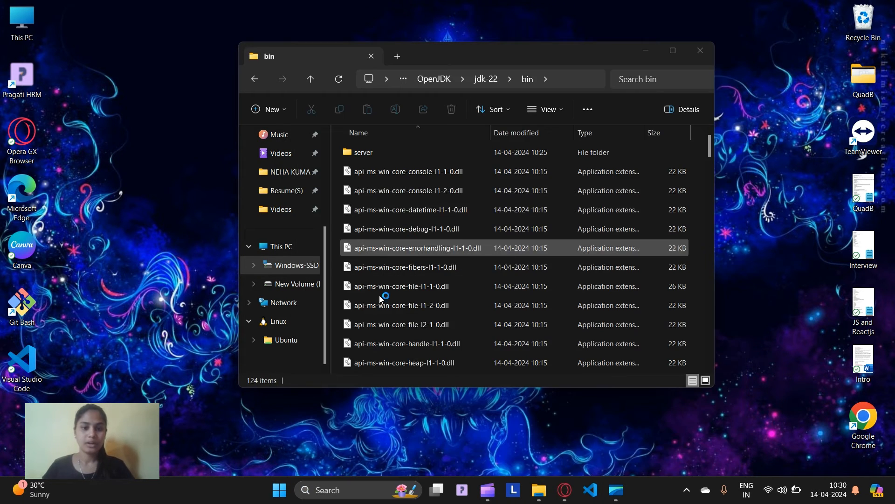
{"action": "left_click_drag", "start_coordinate": [175, 59], "coordinate": [283, 45]}
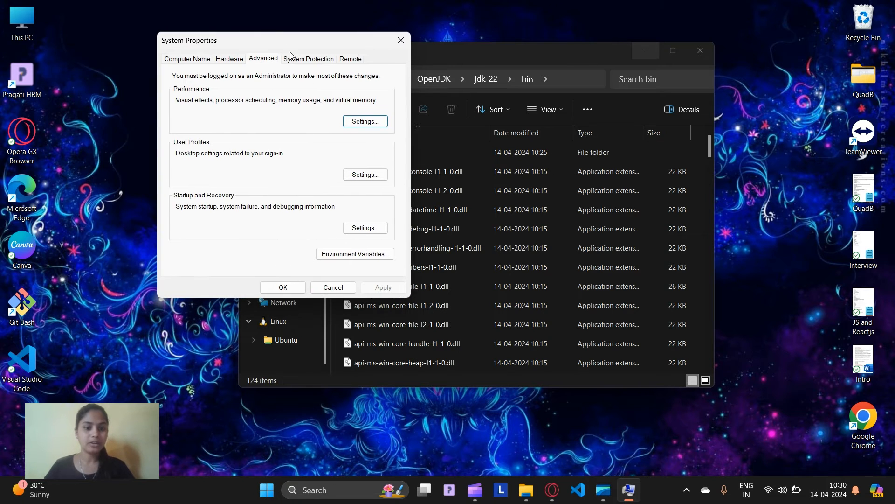
{"action": "left_click", "coordinate": [360, 255]}
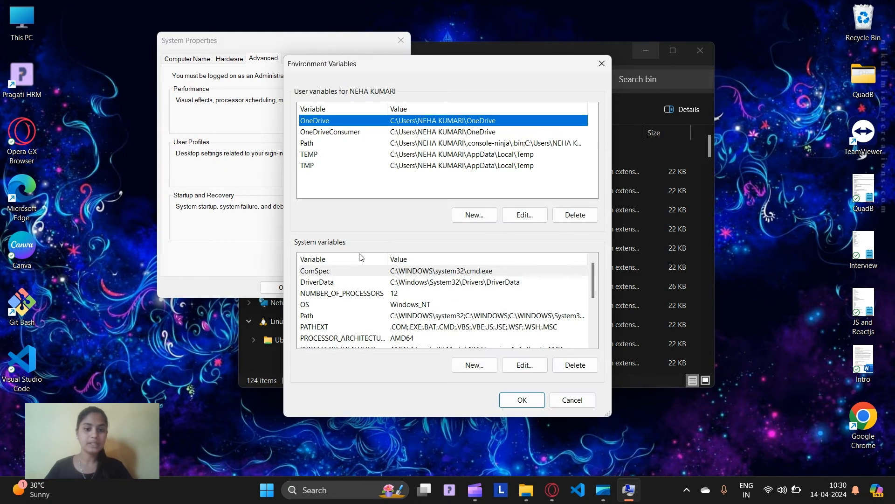
Step: Add the copied path C:\Program Files\OpenJDK\jdk-22\bin as a new entry in the system Path variable
{"action": "scroll", "coordinate": [410, 259], "scroll_direction": "down", "scroll_amount": 2}
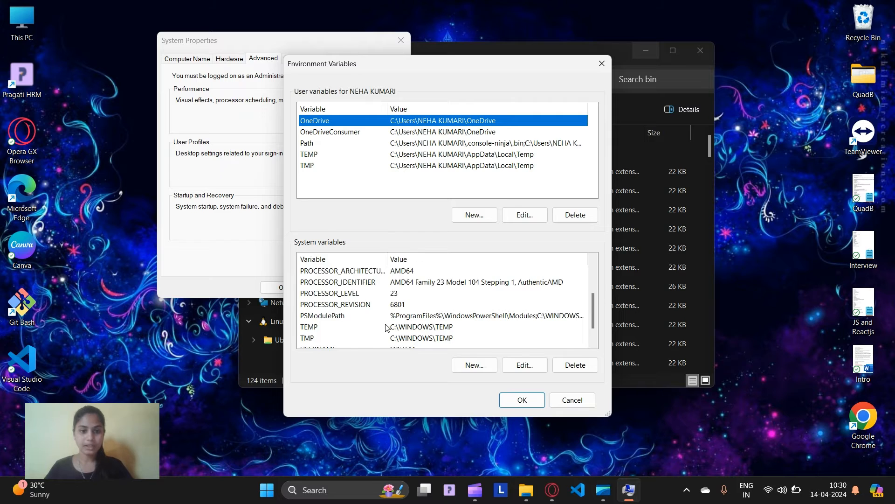
{"action": "scroll", "coordinate": [386, 327], "scroll_direction": "up", "scroll_amount": 2}
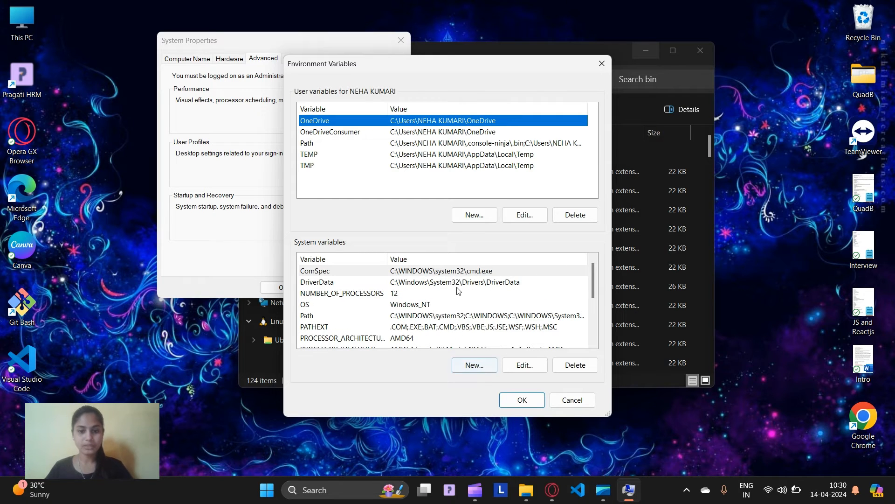
{"action": "scroll", "coordinate": [459, 292], "scroll_direction": "down", "scroll_amount": 1}
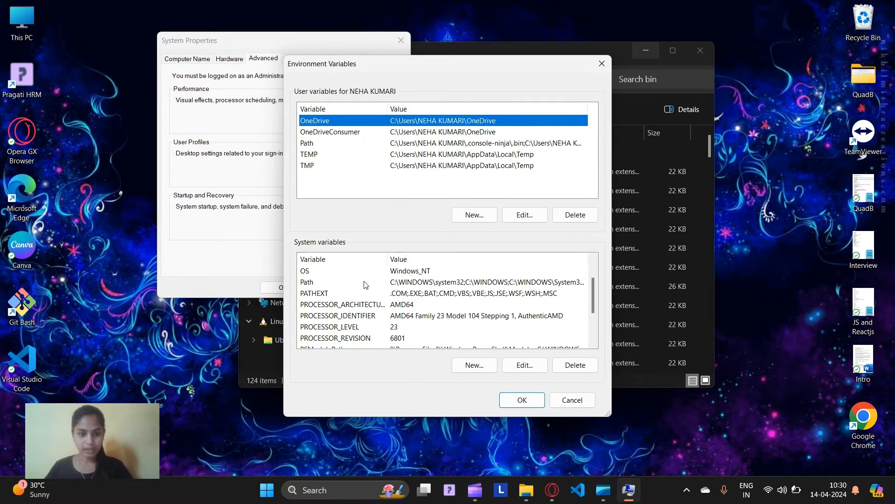
{"action": "left_click", "coordinate": [423, 285]}
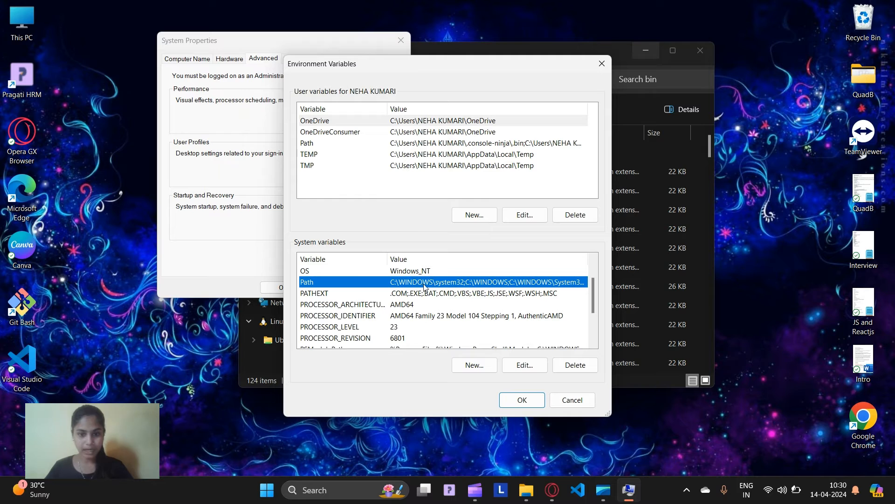
{"action": "left_click", "coordinate": [525, 365]}
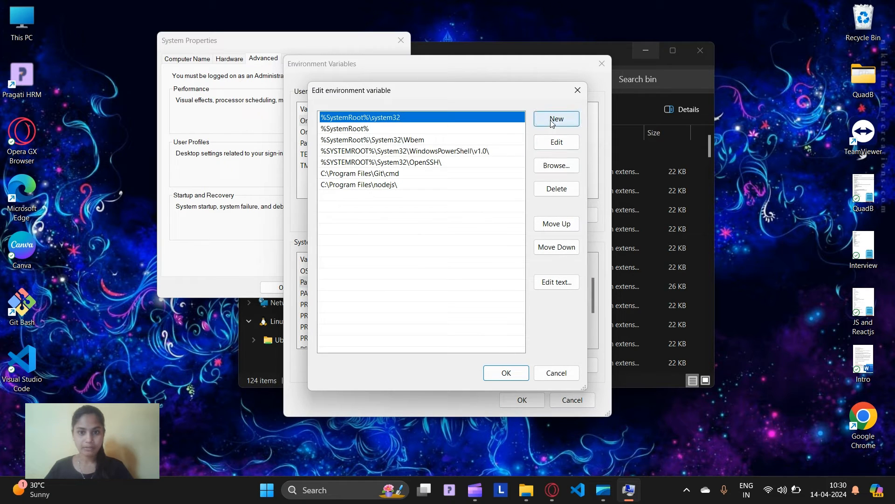
{"action": "left_click", "coordinate": [551, 120]}
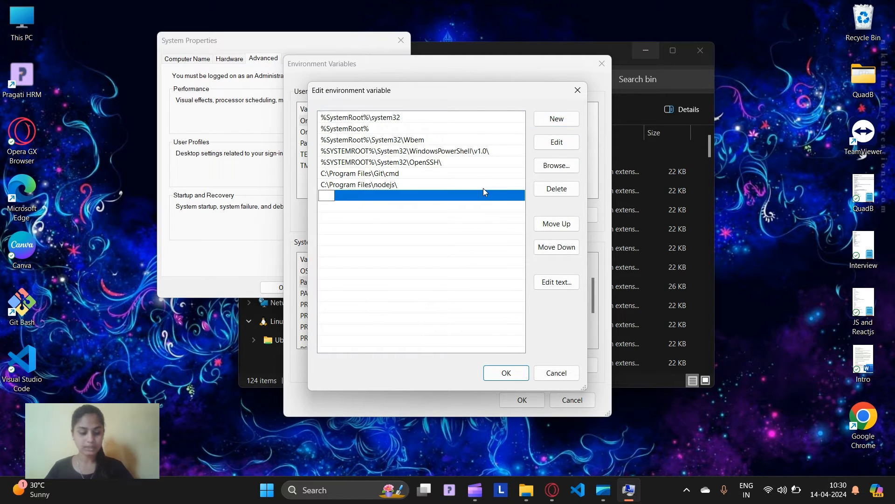
{"action": "key", "text": "ctrl+v"}
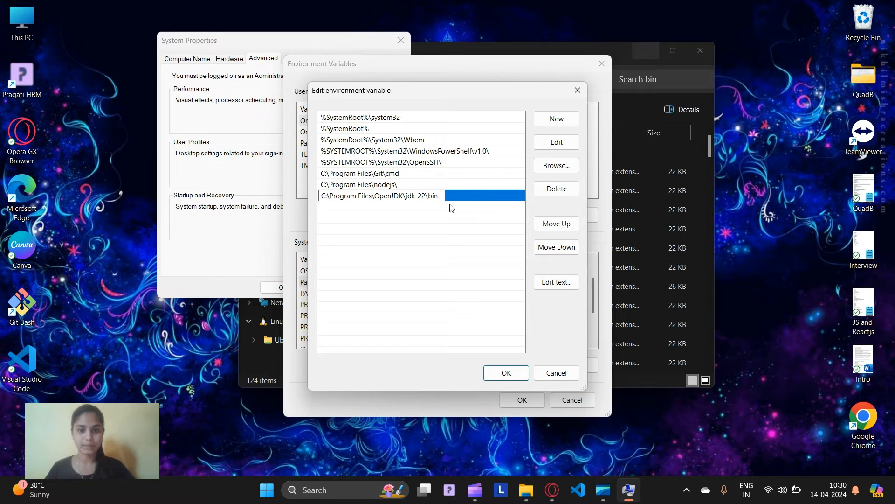
{"action": "left_click", "coordinate": [507, 374]}
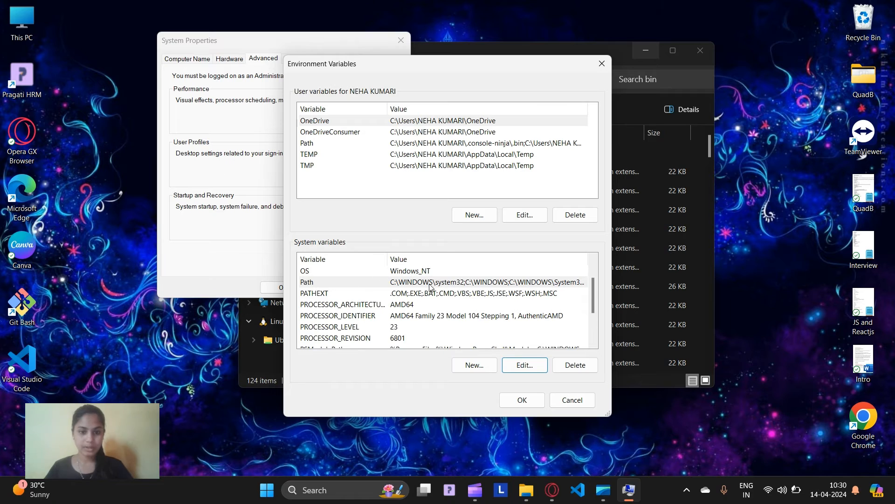
Step: Reopen the system Path variable to check its list of entries for the OpenJDK bin path, and close it again
{"action": "left_click", "coordinate": [432, 284]}
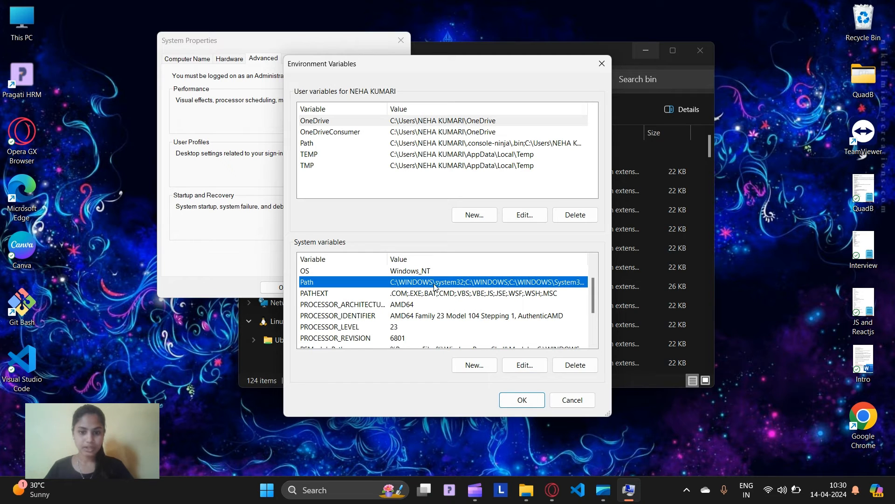
{"action": "left_click", "coordinate": [521, 365]}
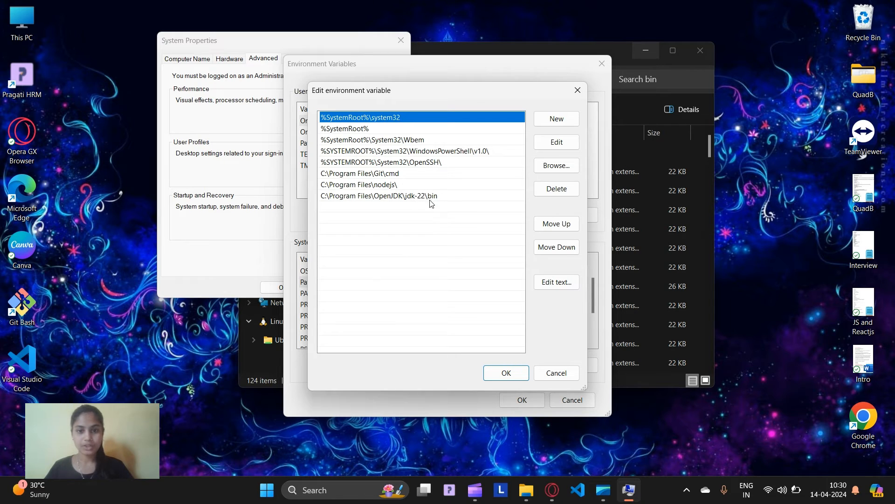
{"action": "left_click", "coordinate": [506, 373]}
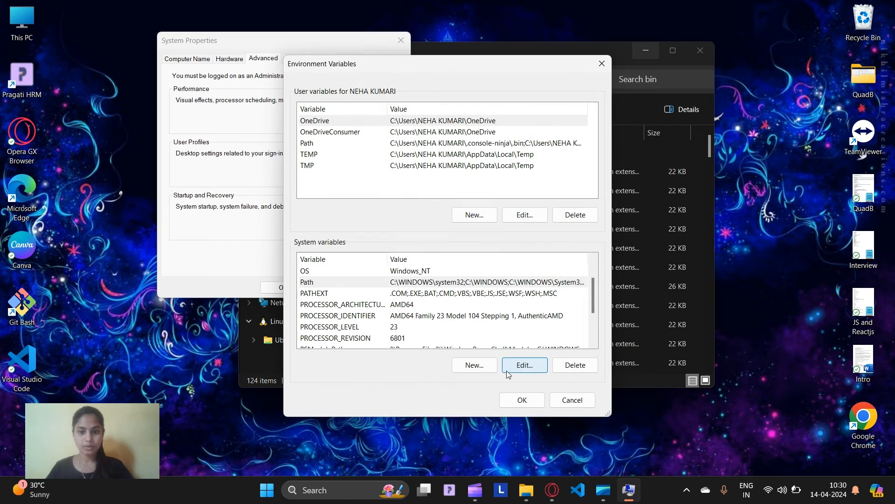
Step: Create a system variable named JAVA_HOME with the value C:\Program Files\OpenJDK\jdk-22\, leaving out the bin part of the copied path
{"action": "left_click", "coordinate": [465, 367]}
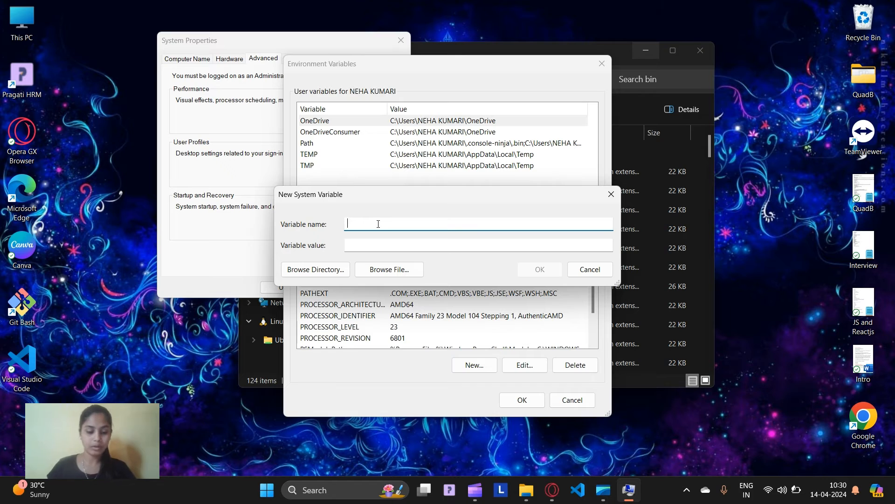
{"action": "type", "text": "JAVA"}
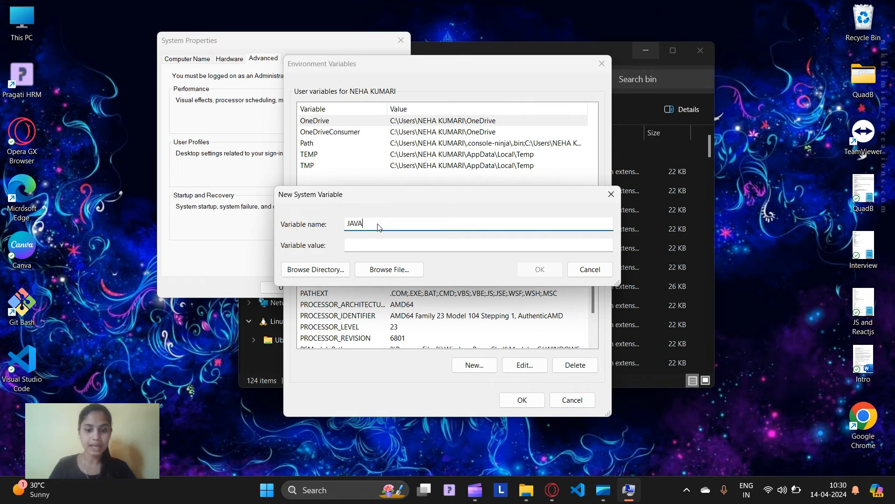
{"action": "type", "text": "_HOME"}
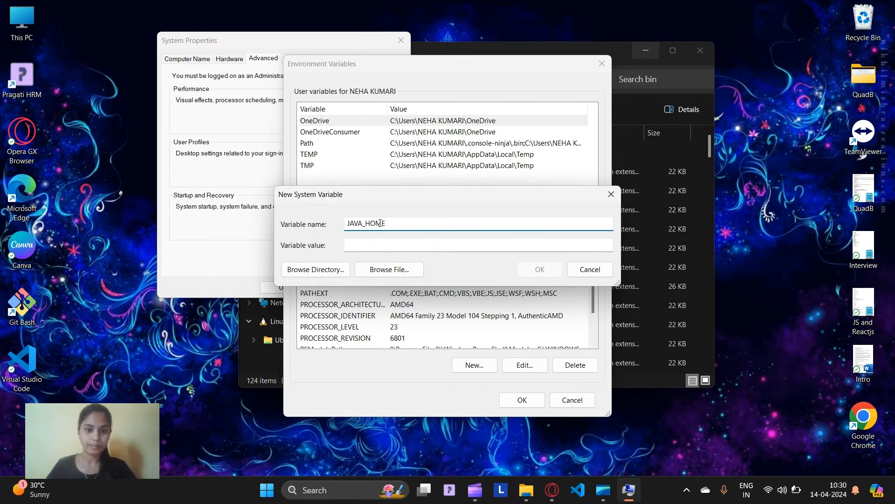
{"action": "left_click", "coordinate": [388, 248]}
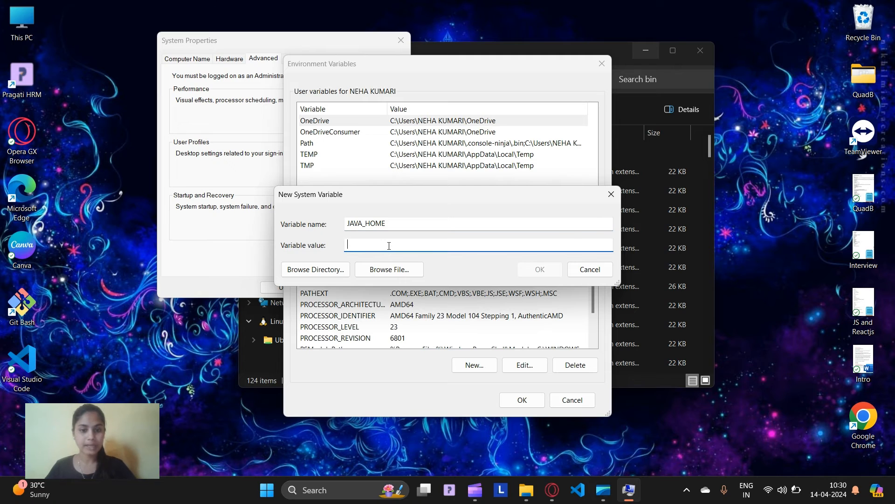
{"action": "type", "text": "C:\\Program Files\\OpenJDK\\jdk-22\\bin"}
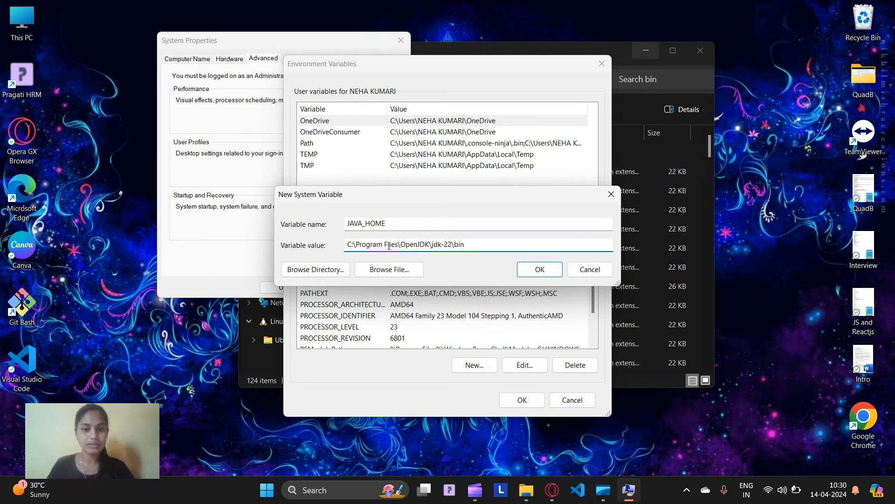
{"action": "key", "text": "BackSpace"}
{"action": "key", "text": "BackSpace"}
{"action": "key", "text": "BackSpace"}
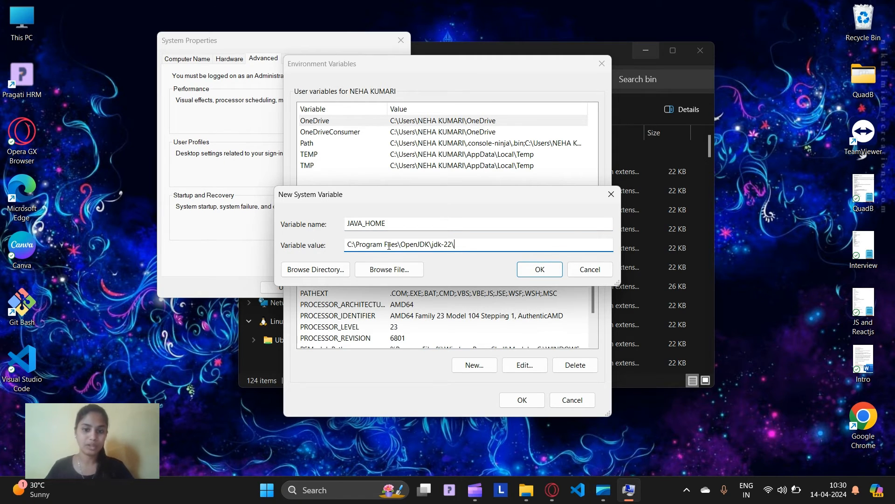
{"action": "left_click", "coordinate": [533, 274]}
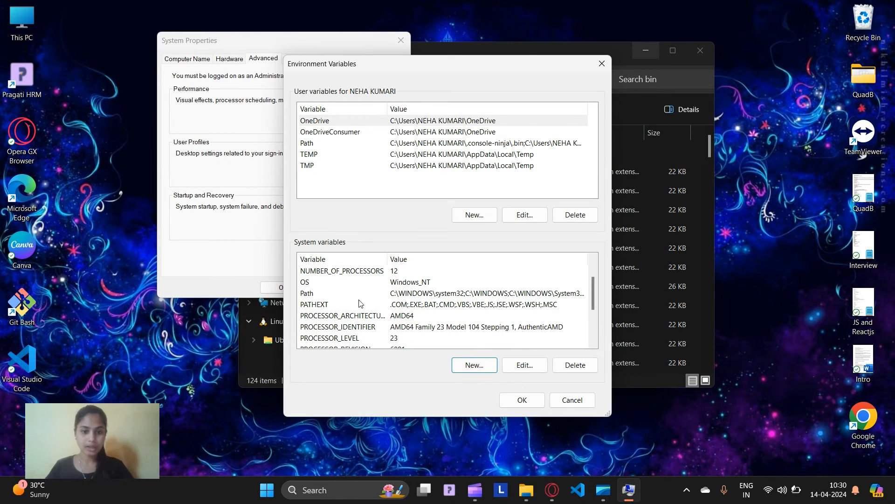
Step: Look through the system variables for the JAVA_HOME entry and check its value
{"action": "scroll", "coordinate": [329, 285], "scroll_direction": "down", "scroll_amount": 1}
{"action": "scroll", "coordinate": [329, 285], "scroll_direction": "down", "scroll_amount": 1}
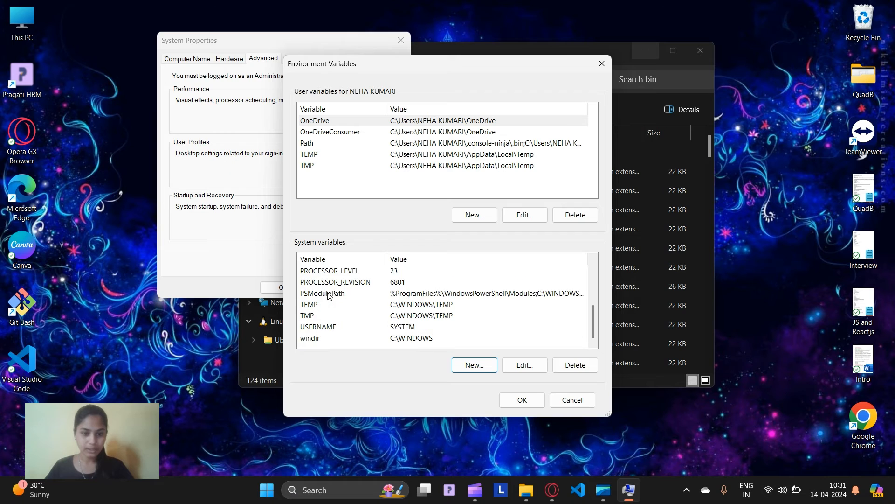
{"action": "scroll", "coordinate": [324, 331], "scroll_direction": "up", "scroll_amount": 3}
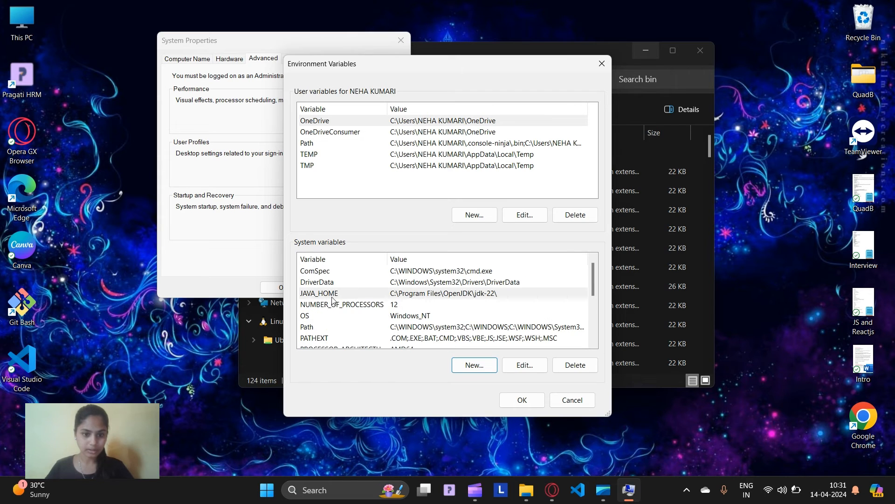
{"action": "left_click", "coordinate": [330, 295]}
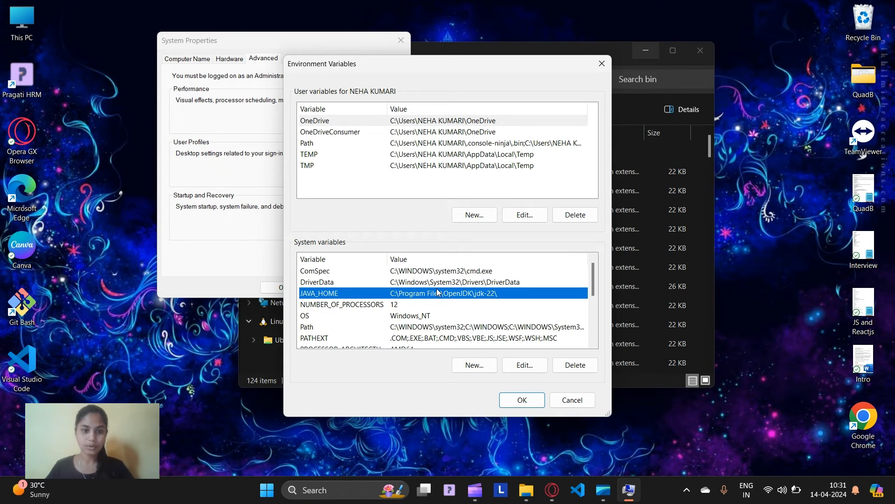
Step: Save the environment variable changes, close System Properties and minimize the bin folder window
{"action": "left_click", "coordinate": [519, 400]}
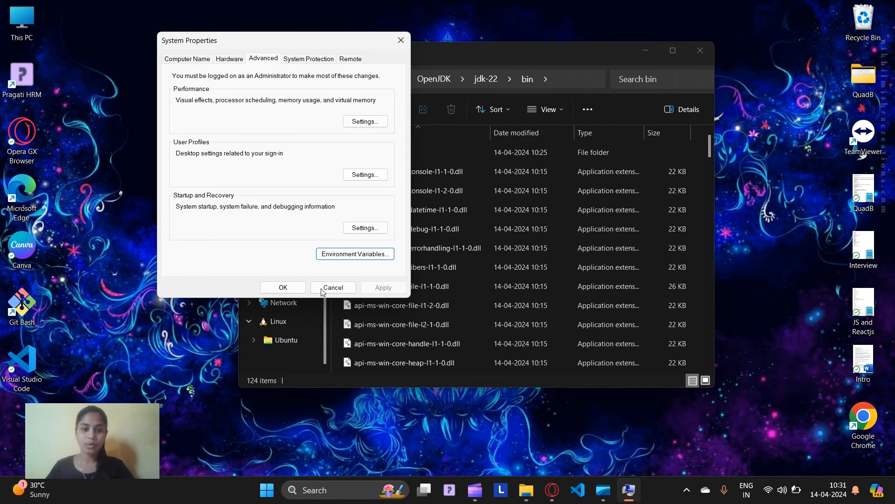
{"action": "left_click", "coordinate": [283, 287]}
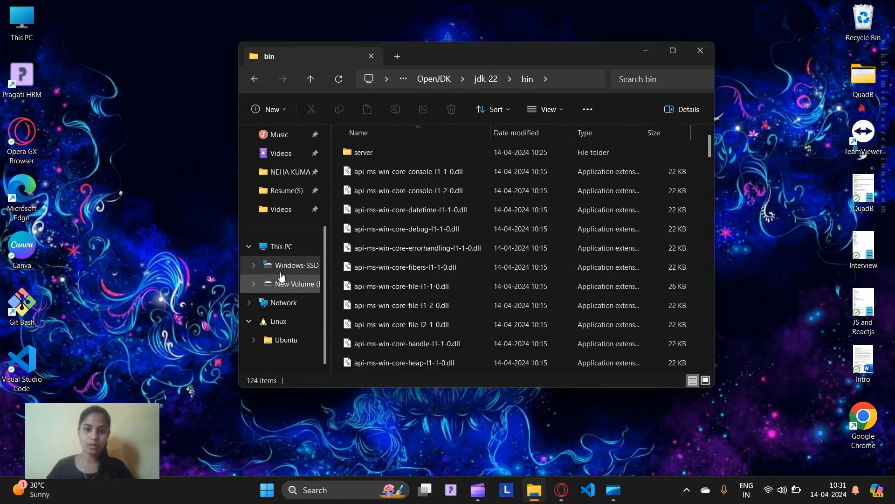
{"action": "left_click", "coordinate": [643, 51]}
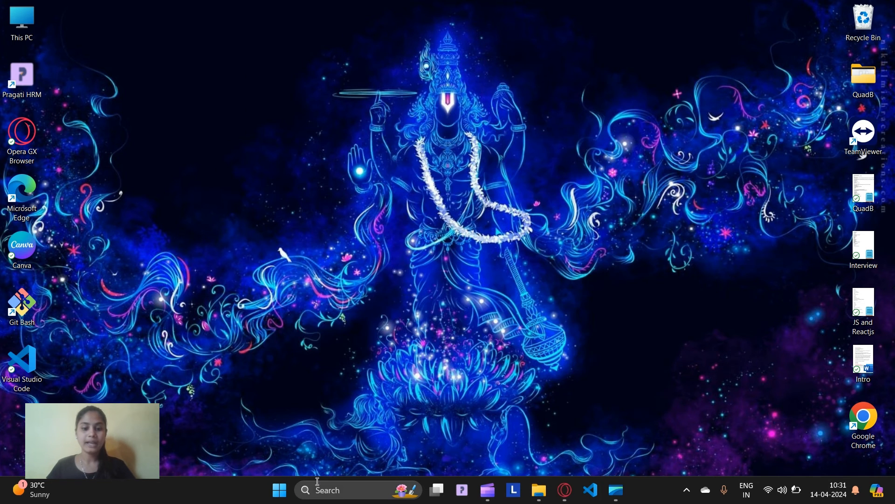
Step: Search Windows for "cmd", open Command Prompt and run the java command to test the installation
{"action": "left_click", "coordinate": [342, 490]}
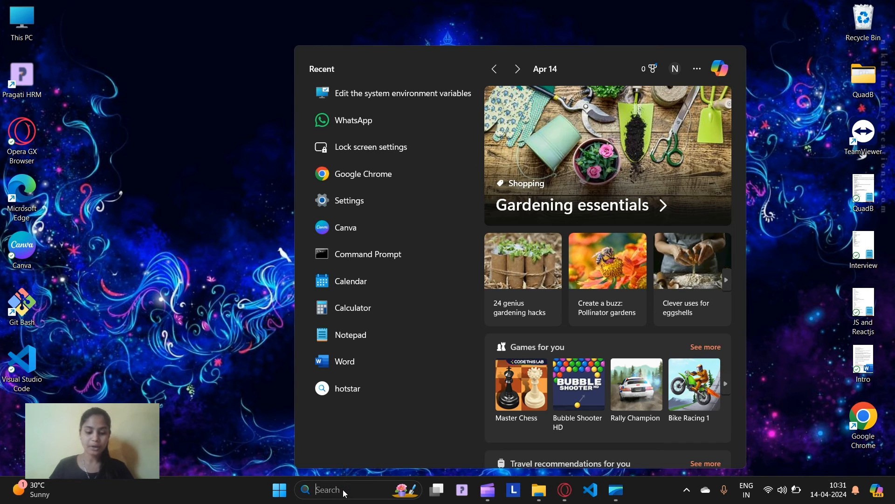
{"action": "type", "text": "cmd"}
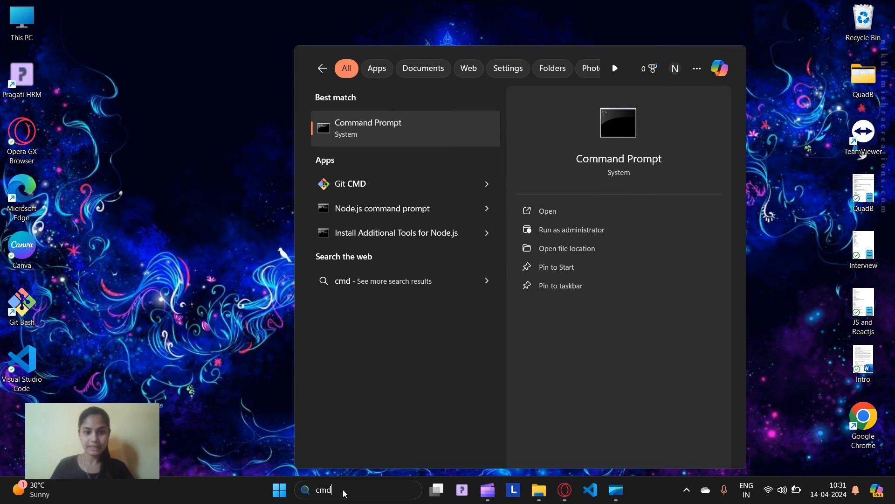
{"action": "key", "text": "Return"}
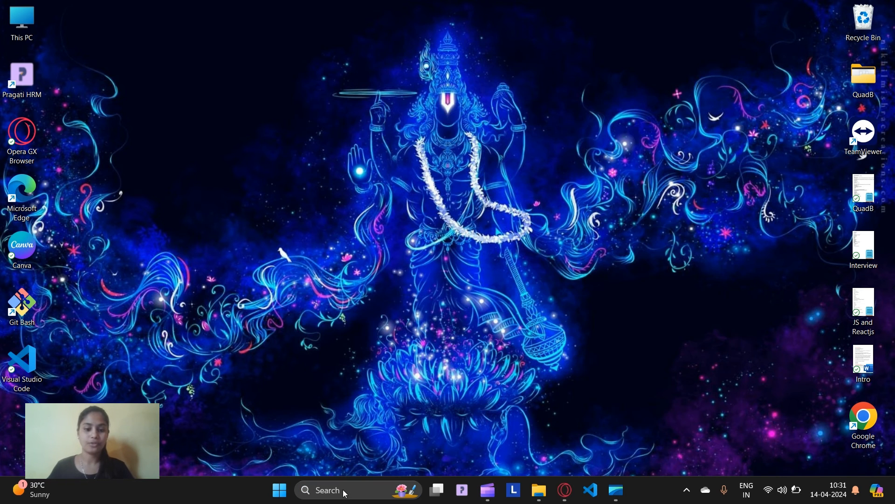
{"action": "left_click_drag", "start_coordinate": [393, 94], "coordinate": [456, 74]}
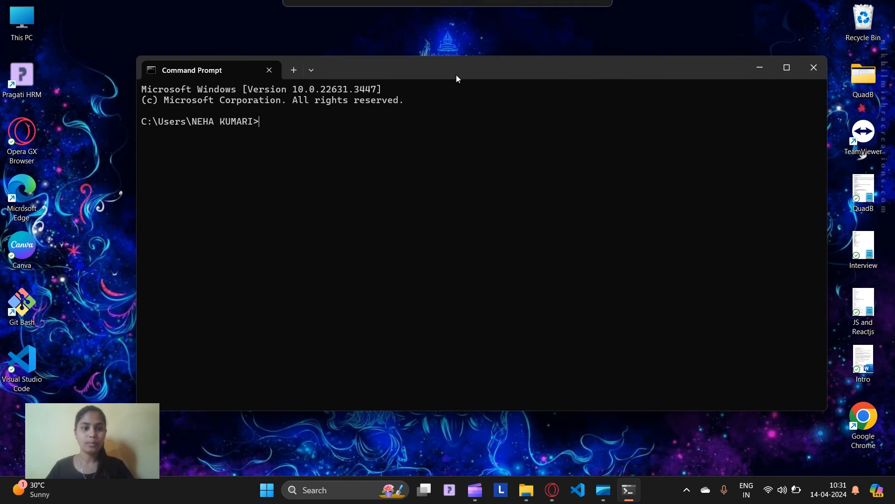
{"action": "type", "text": "java"}
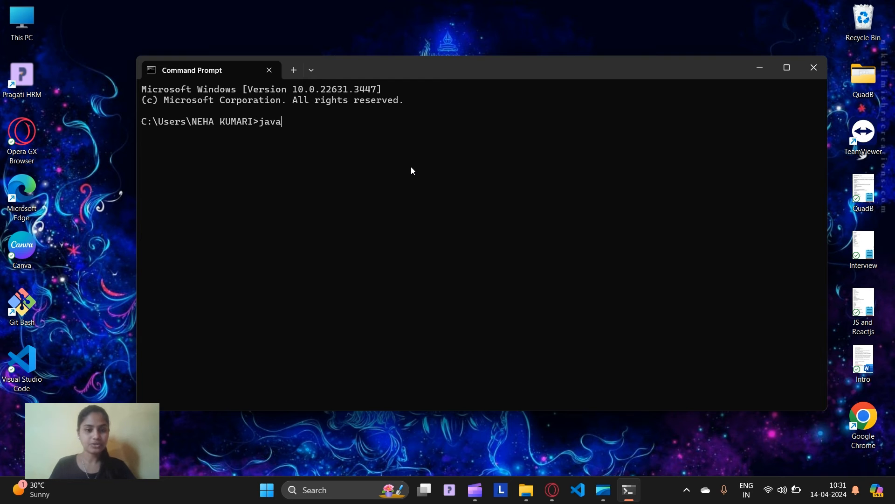
{"action": "key", "text": "Return"}
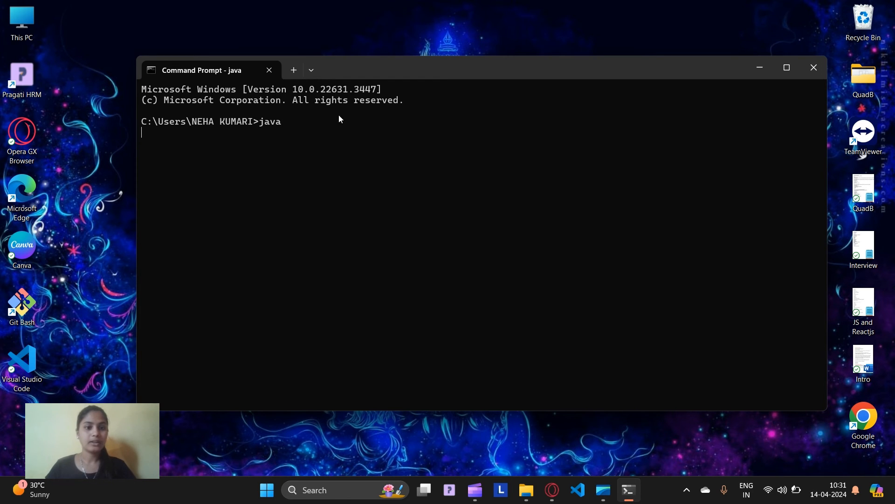
Step: Look over the usage help printed by the java command, and run java --version to check the installed Java version
{"action": "scroll", "coordinate": [256, 261], "scroll_direction": "up", "scroll_amount": 4}
{"action": "left_click_drag", "start_coordinate": [158, 122], "coordinate": [265, 294]}
{"action": "scroll", "coordinate": [264, 293], "scroll_direction": "up", "scroll_amount": 3}
{"action": "scroll", "coordinate": [265, 292], "scroll_direction": "down", "scroll_amount": 7}
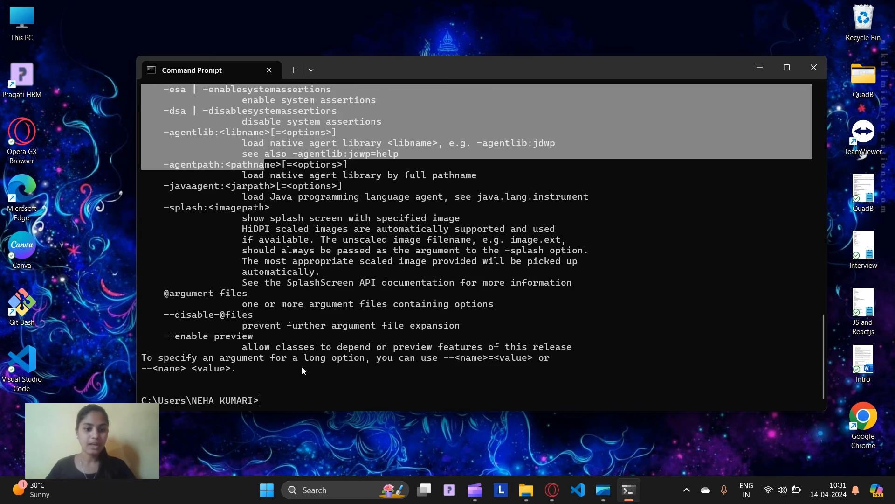
{"action": "left_click", "coordinate": [304, 383]}
{"action": "type", "text": "java"}
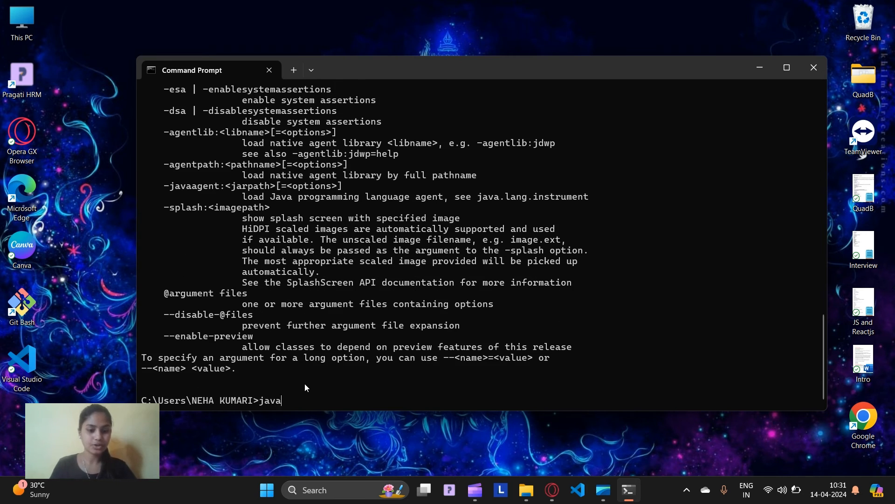
{"action": "type", "text": " --vers"}
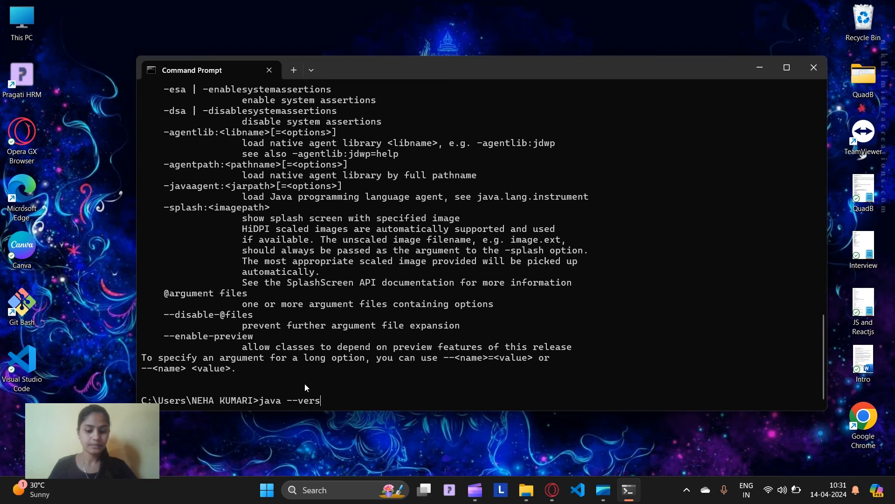
{"action": "type", "text": "ion"}
{"action": "key", "text": "Return"}
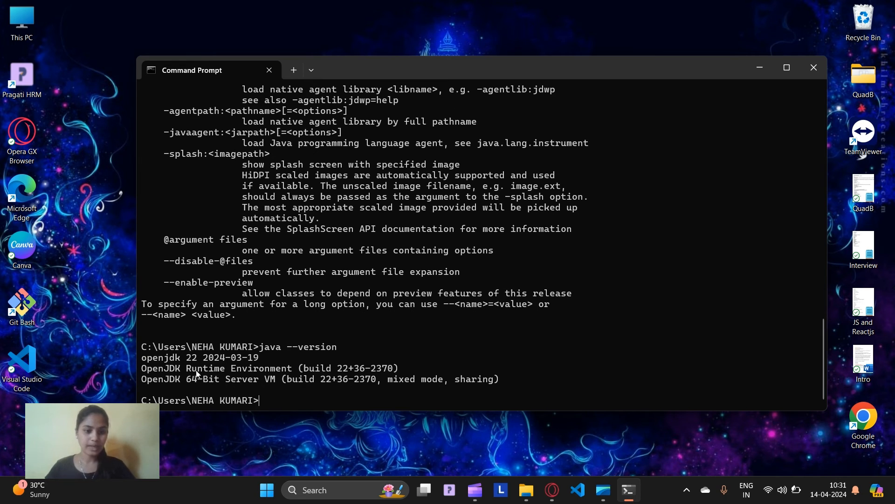
Step: Examine the OpenJDK version and build lines in the command output, and make the Command Prompt window narrower
{"action": "left_click_drag", "start_coordinate": [142, 358], "coordinate": [208, 360]}
{"action": "left_click_drag", "start_coordinate": [147, 368], "coordinate": [334, 377]}
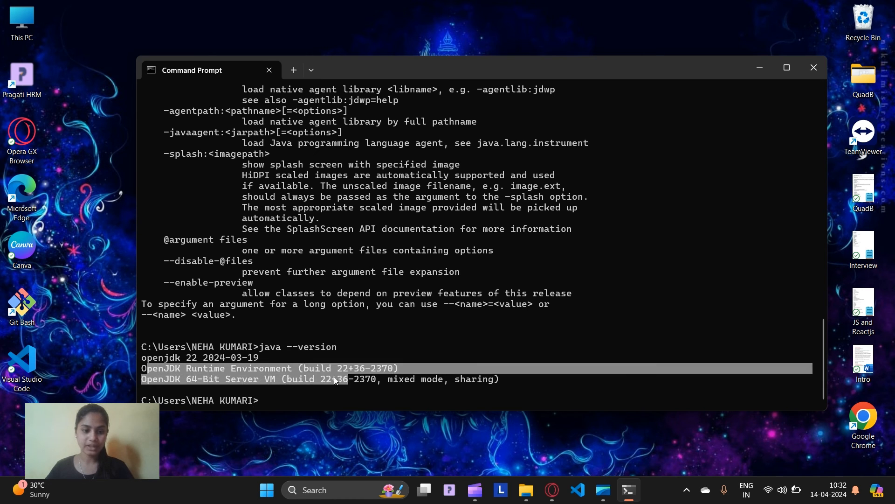
{"action": "left_click", "coordinate": [262, 385]}
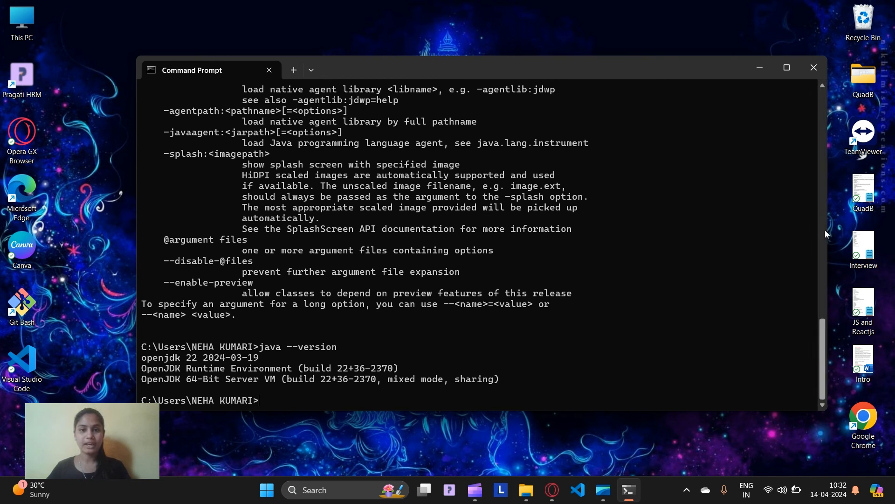
{"action": "left_click_drag", "start_coordinate": [826, 230], "coordinate": [737, 239]}
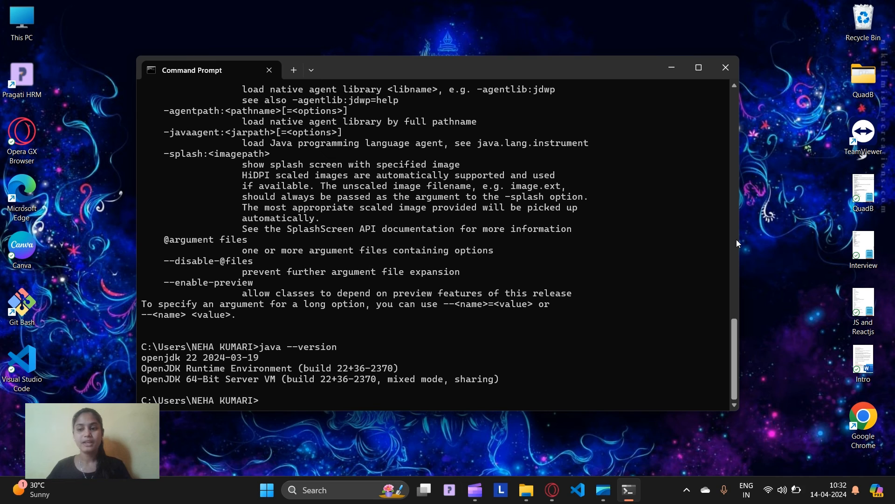